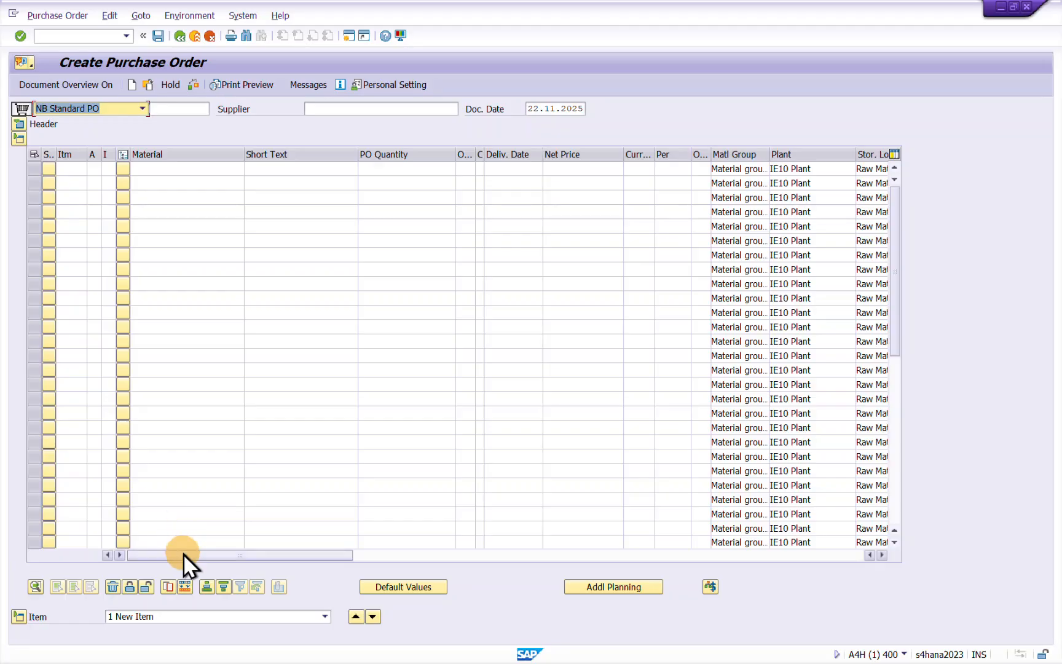
# Step: Enter purchase requisition 10000157 in the first item row, set the order type to UB Stock Transp. Order, and validate the entry
pyautogui.moveTo(183, 554); pyautogui.dragTo(287, 553)
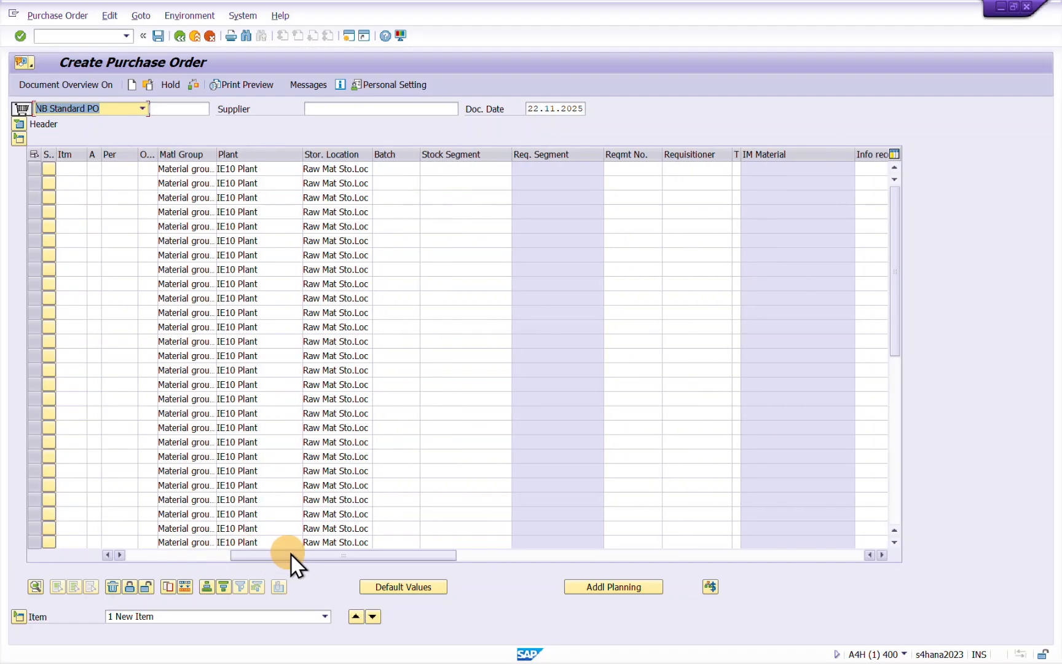
pyautogui.moveTo(399, 555); pyautogui.dragTo(497, 554)
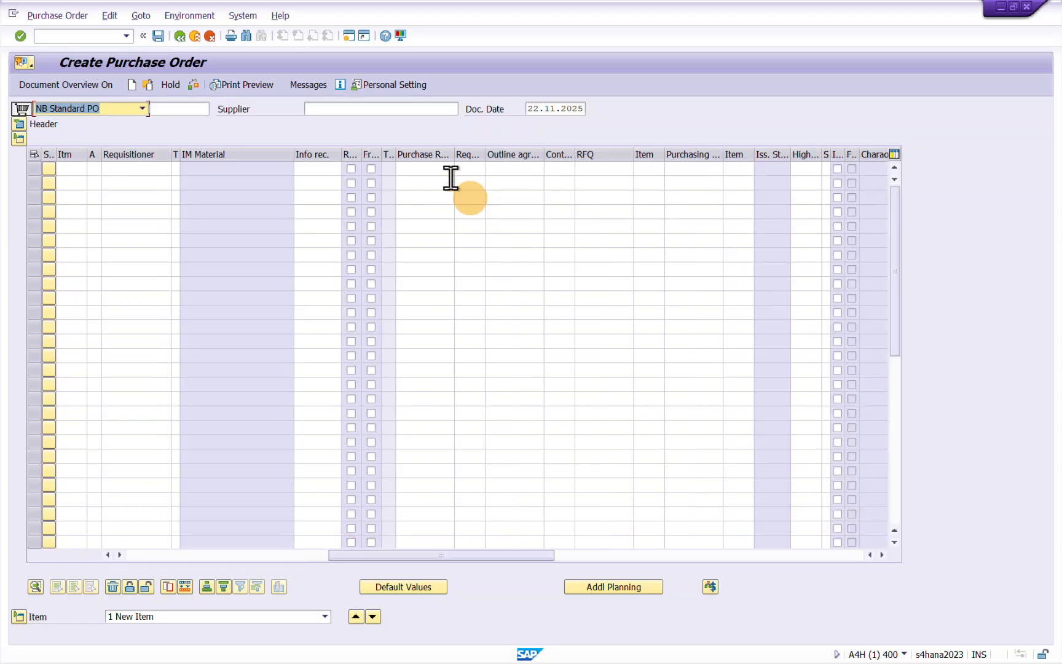
pyautogui.click(421, 167)
pyautogui.click(426, 182)
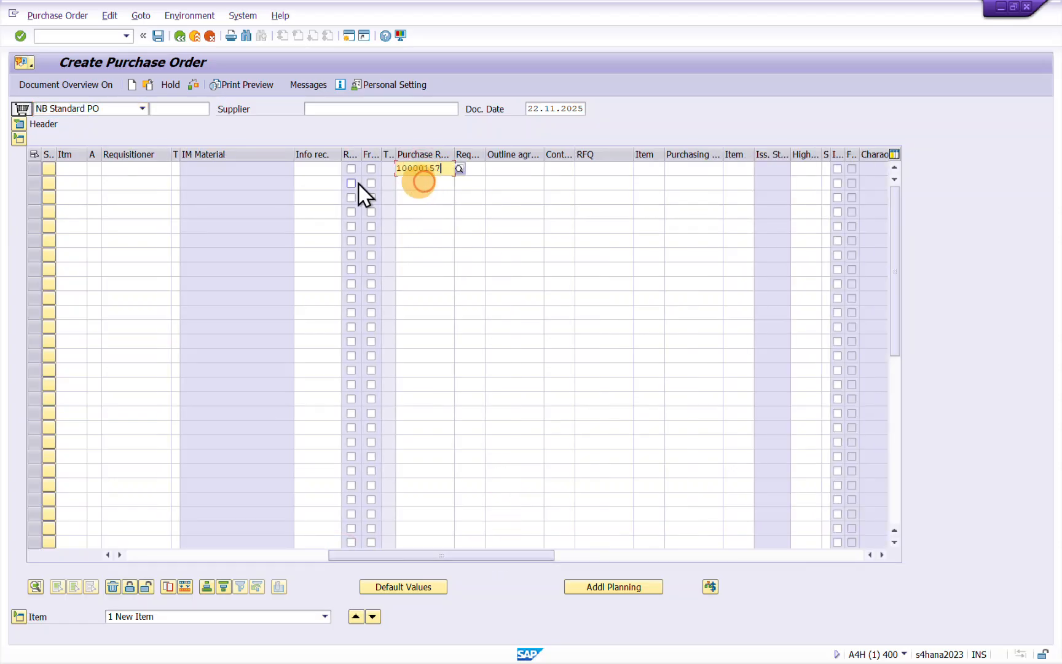
pyautogui.click(121, 109)
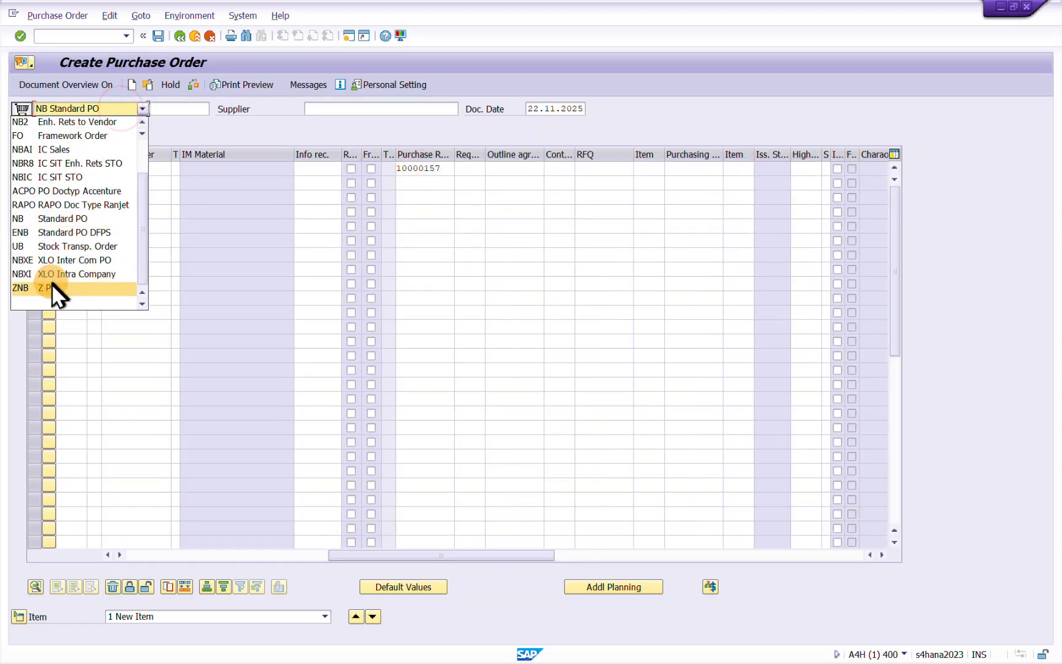
pyautogui.click(65, 246)
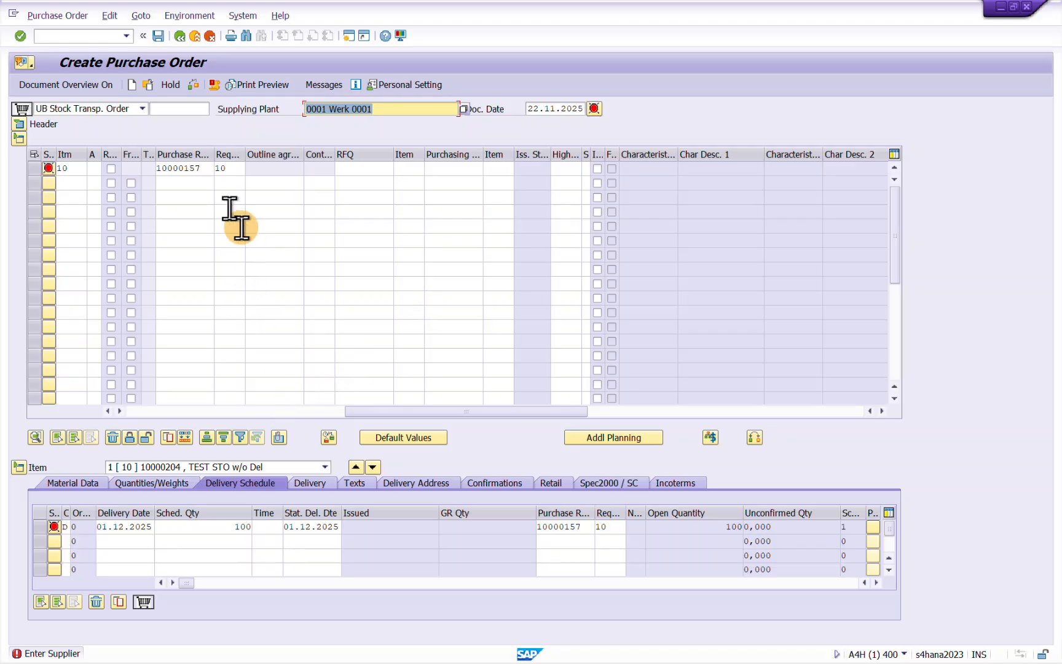
pyautogui.click(200, 168)
pyautogui.press('Return')
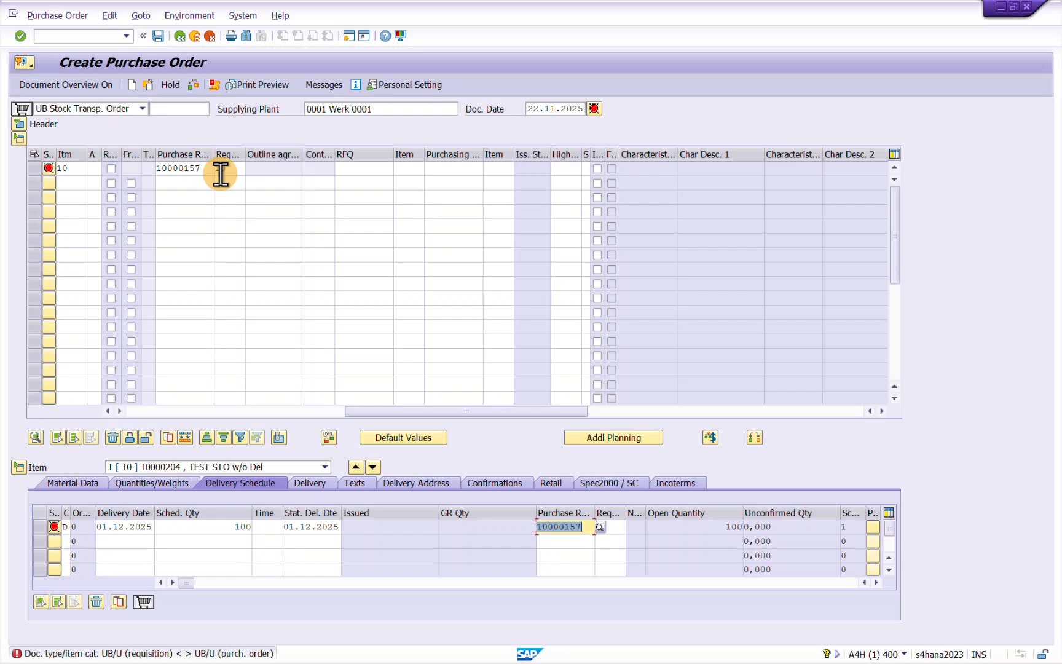
# Step: Open the referenced purchase requisition, inspect its document type, and return to the purchase order
pyautogui.doubleClick(181, 171)
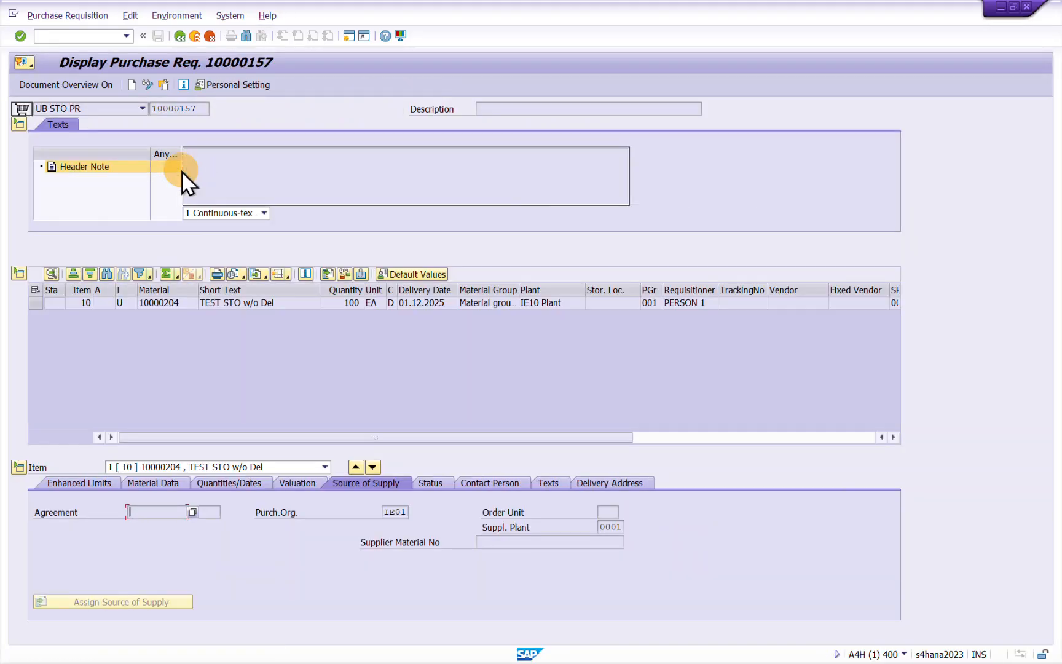
pyautogui.click(141, 109)
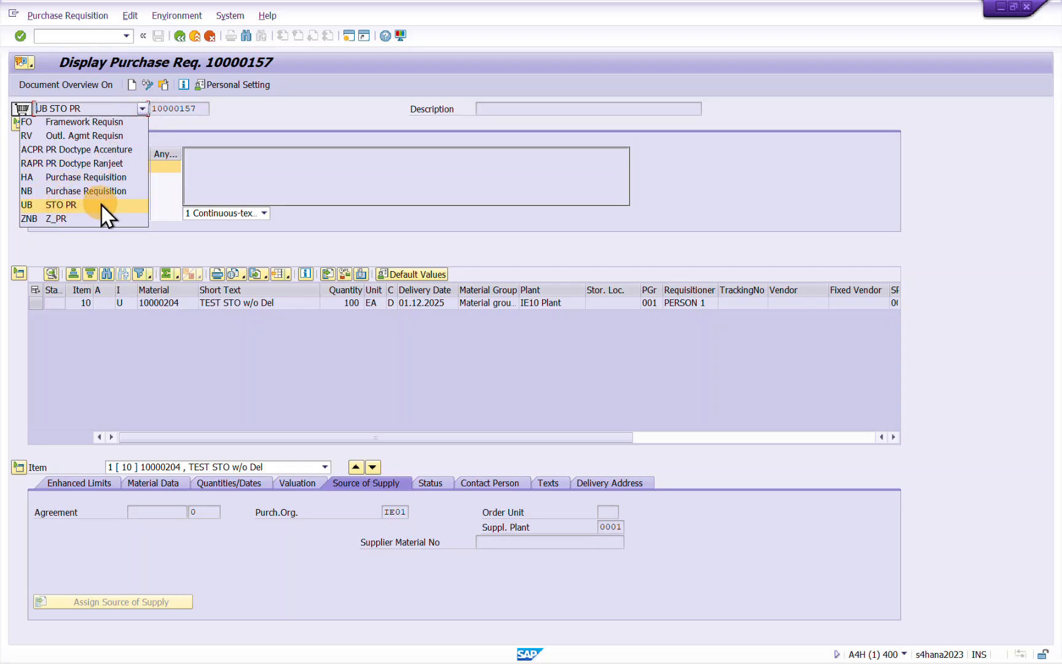
pyautogui.click(117, 306)
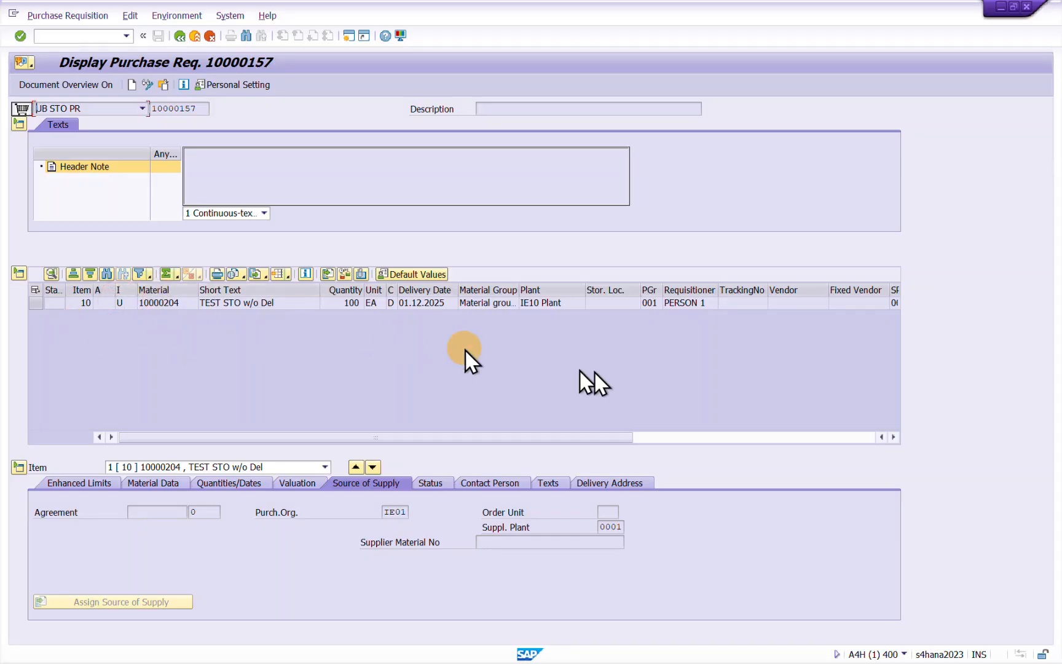
pyautogui.click(179, 42)
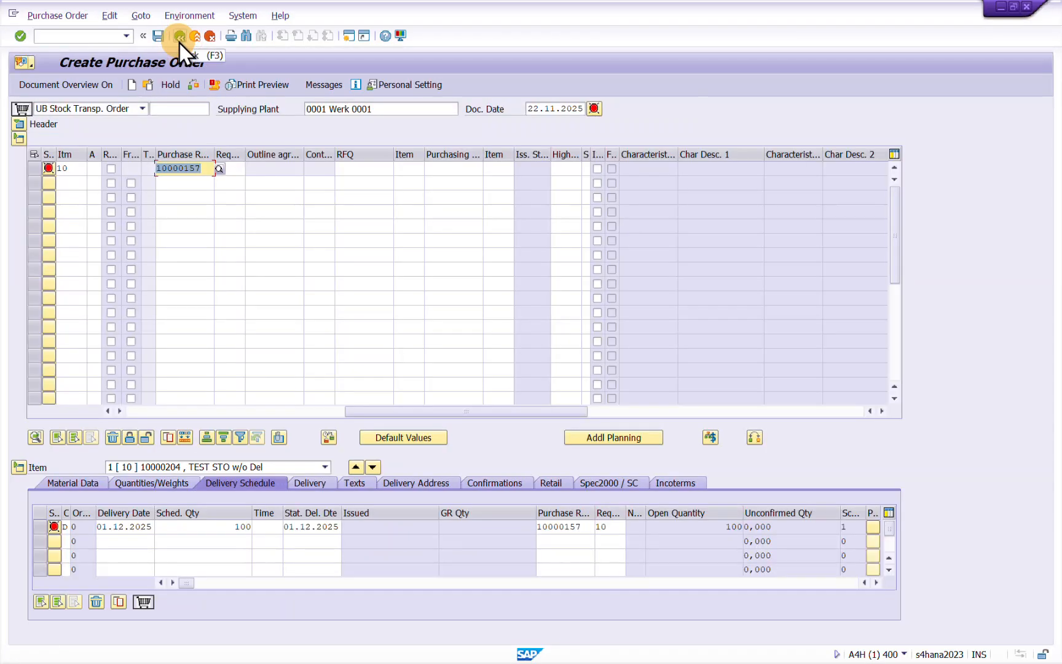
# Step: Run a check on the stock transport order and read the long text of the document type/item category error
pyautogui.moveTo(398, 415); pyautogui.dragTo(147, 417)
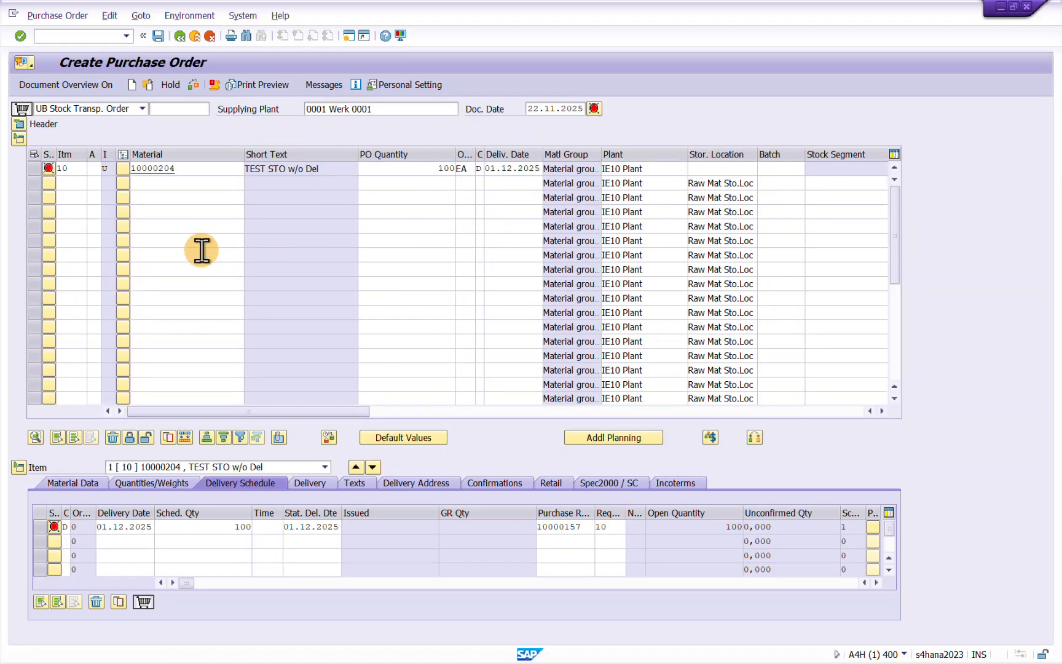
pyautogui.click(193, 85)
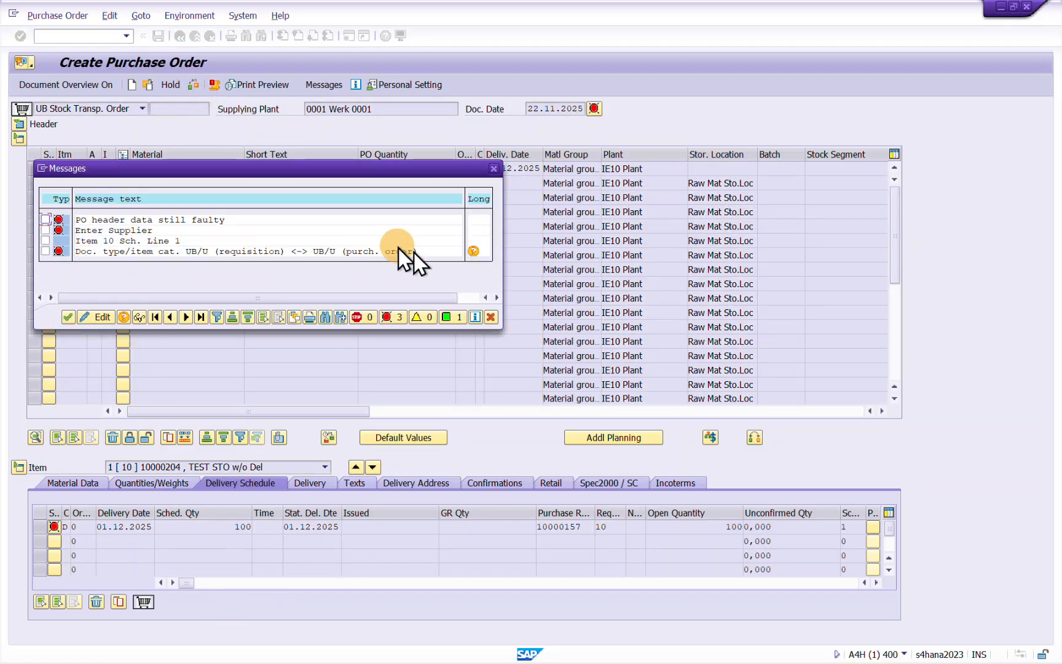
pyautogui.click(477, 252)
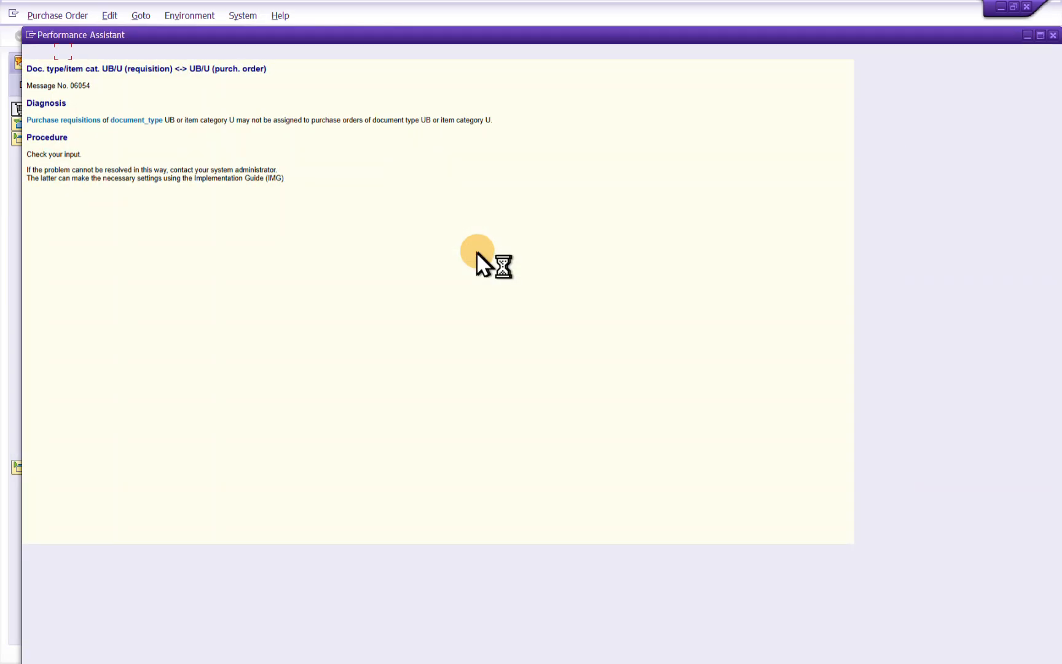
pyautogui.scroll(7, 188, 238)
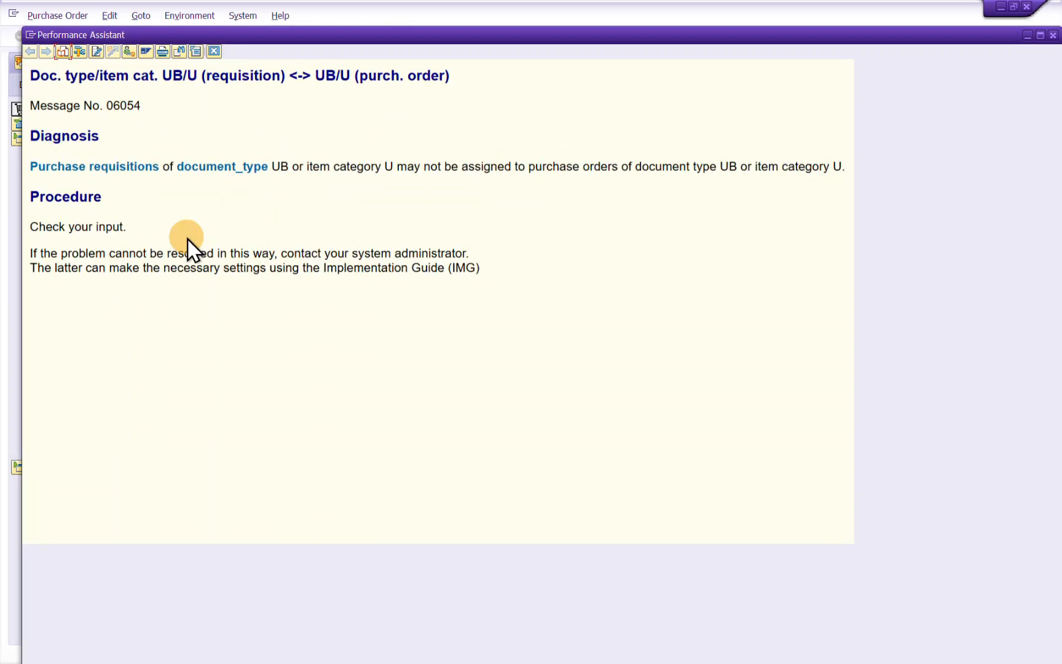
pyautogui.scroll(1, 187, 238)
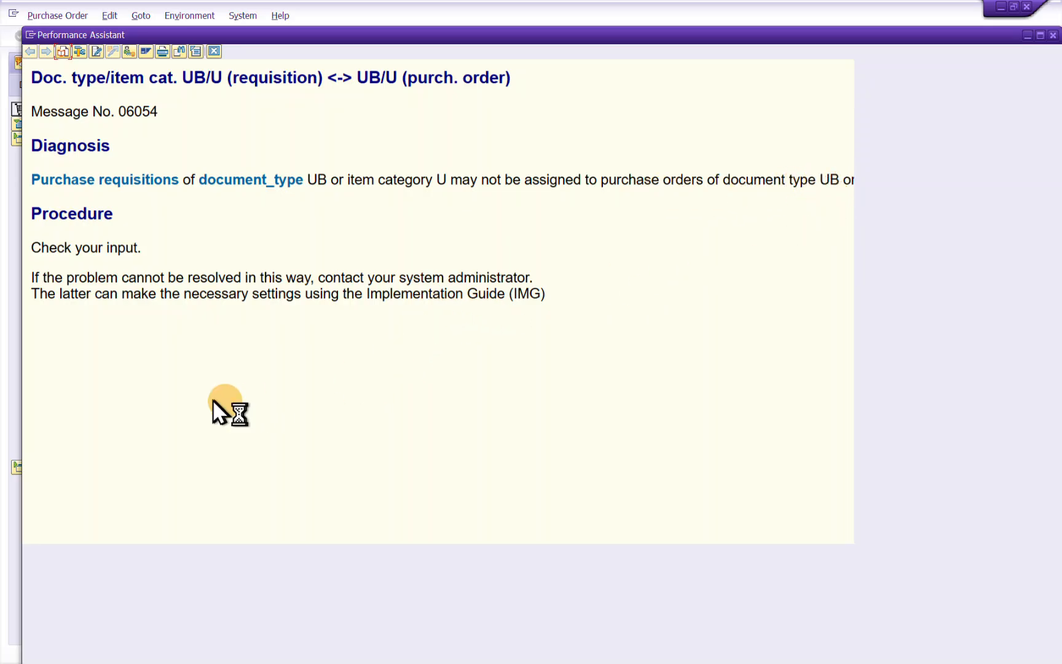
# Step: Capture a screenshot of the error explanation covering the diagnosis and procedure, and close the explanation
pyautogui.press('super+shift+s')
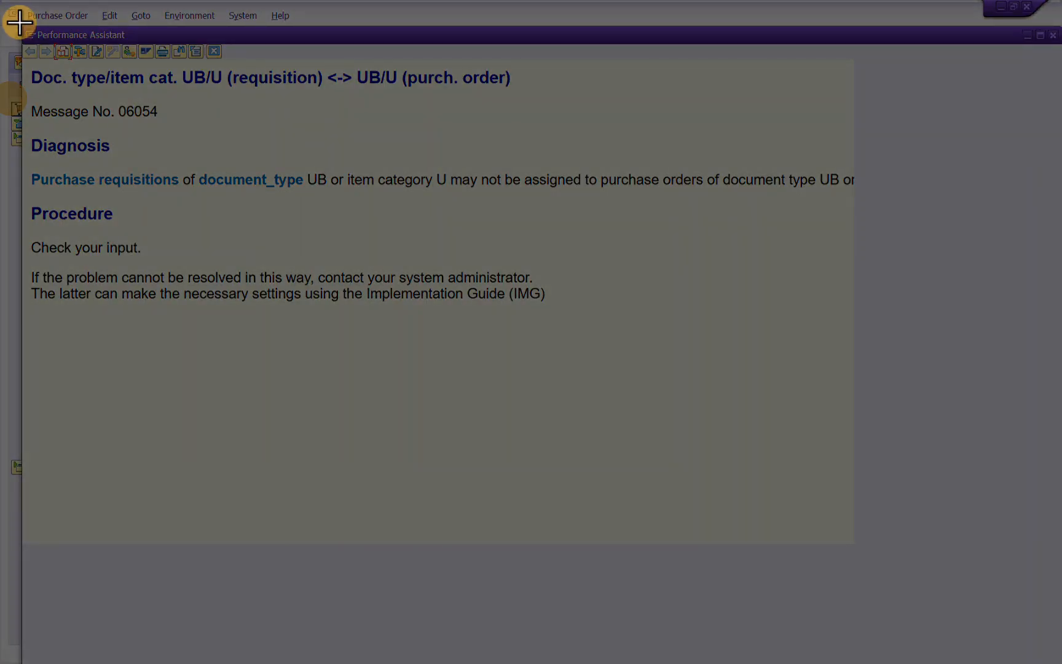
pyautogui.moveTo(20, 23); pyautogui.dragTo(868, 436)
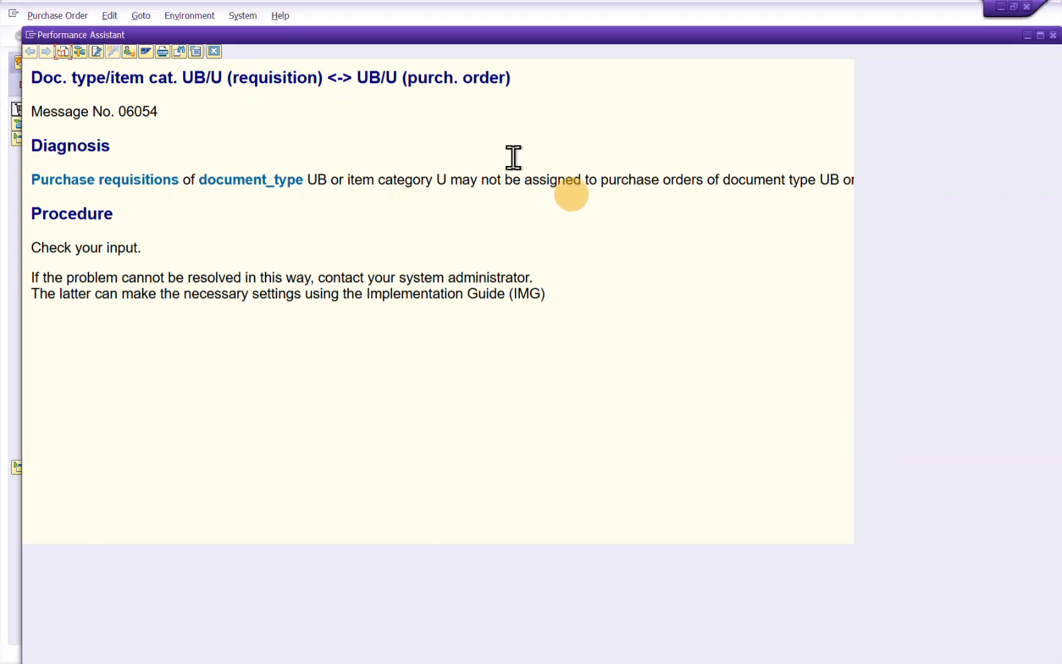
pyautogui.click(215, 53)
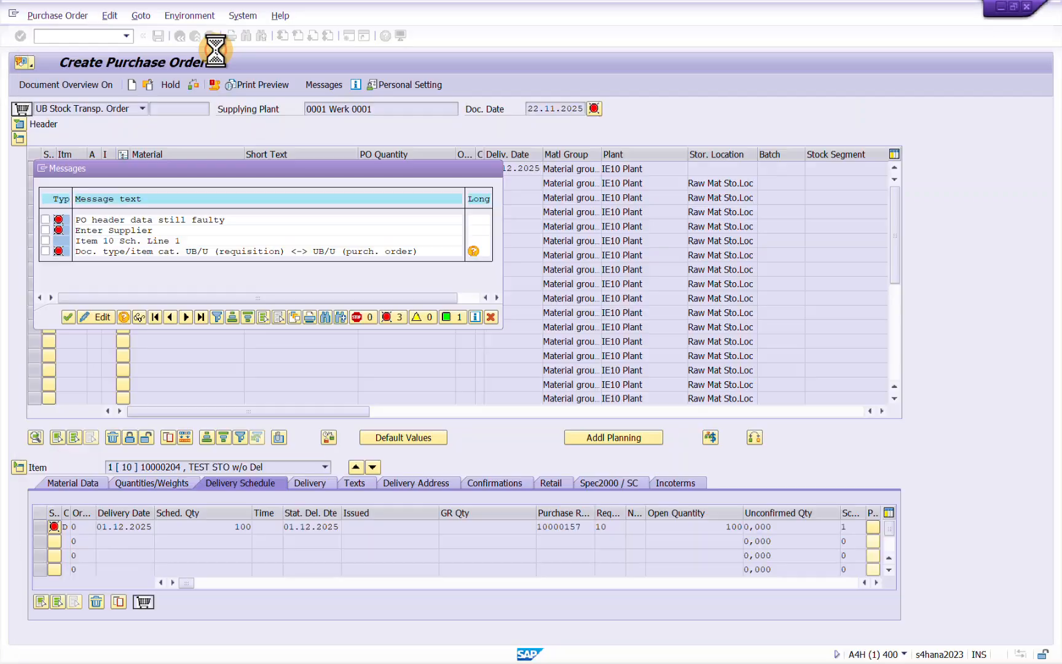
# Step: Switch to the SAP Easy Access session, run transaction OLME, and open Define Document Types for Purchase Requisitions
pyautogui.hotkey('alt', 'Tab')
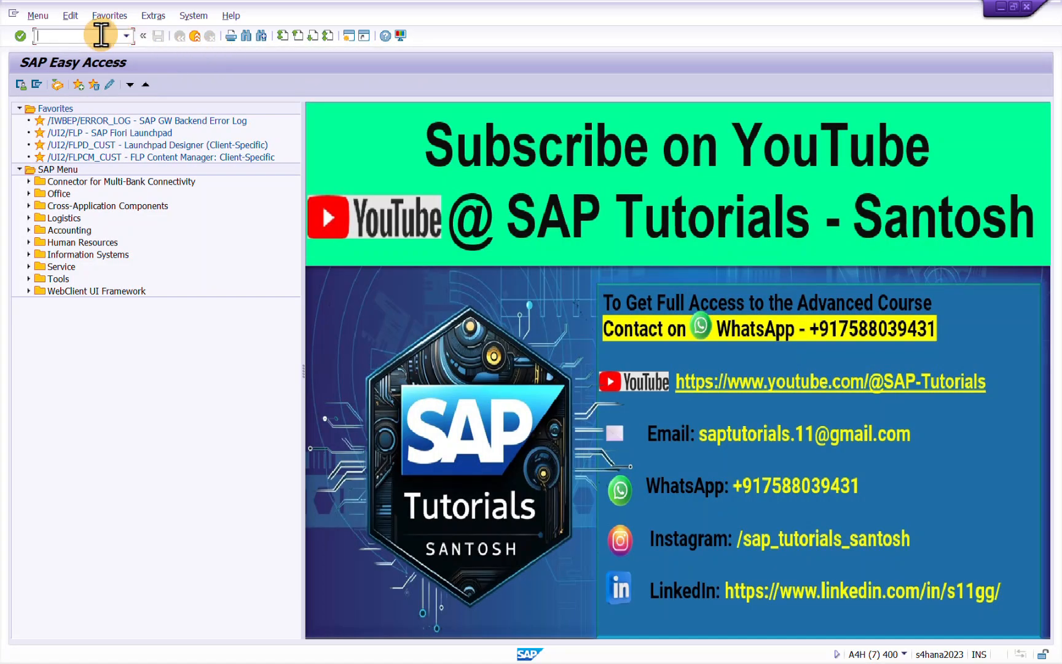
pyautogui.click(101, 35)
pyautogui.write('OLME')
pyautogui.press('Return')
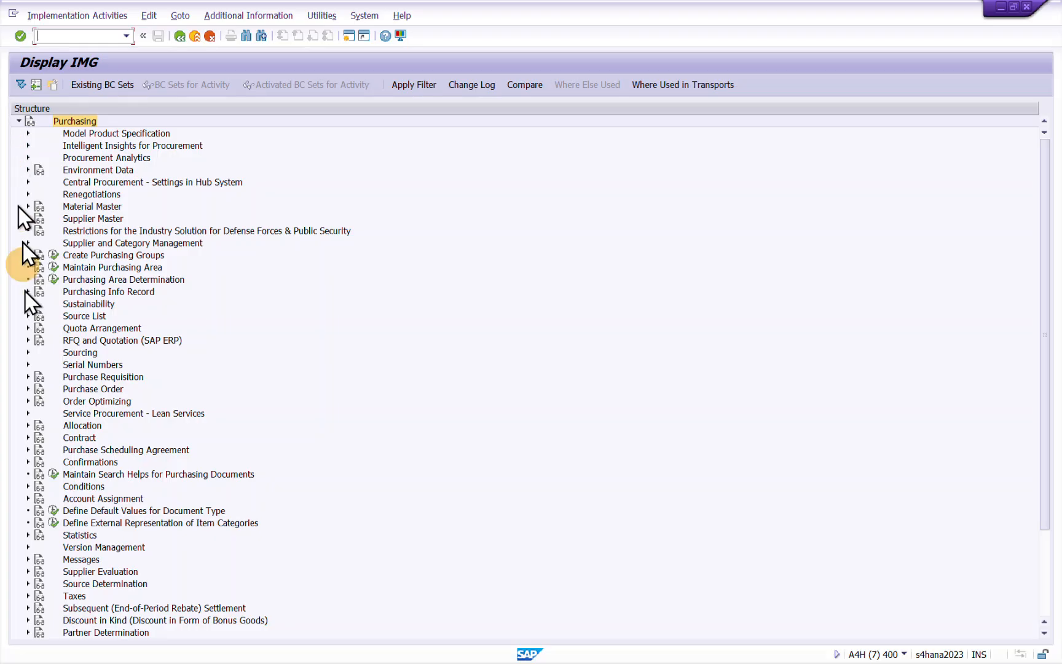
pyautogui.click(29, 388)
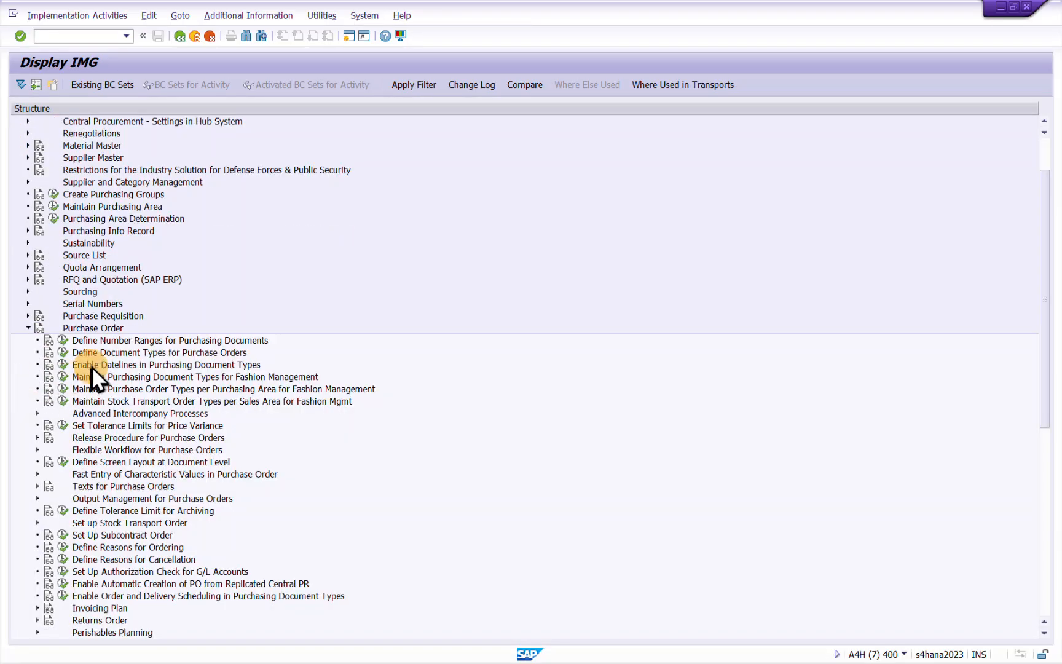
pyautogui.click(104, 354)
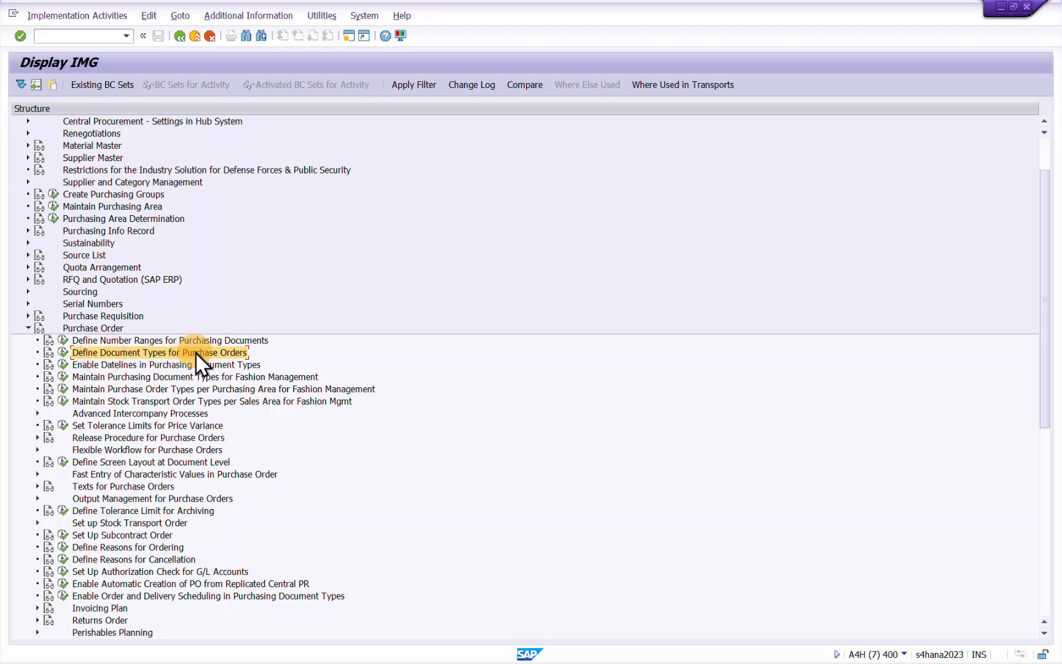
pyautogui.click(27, 315)
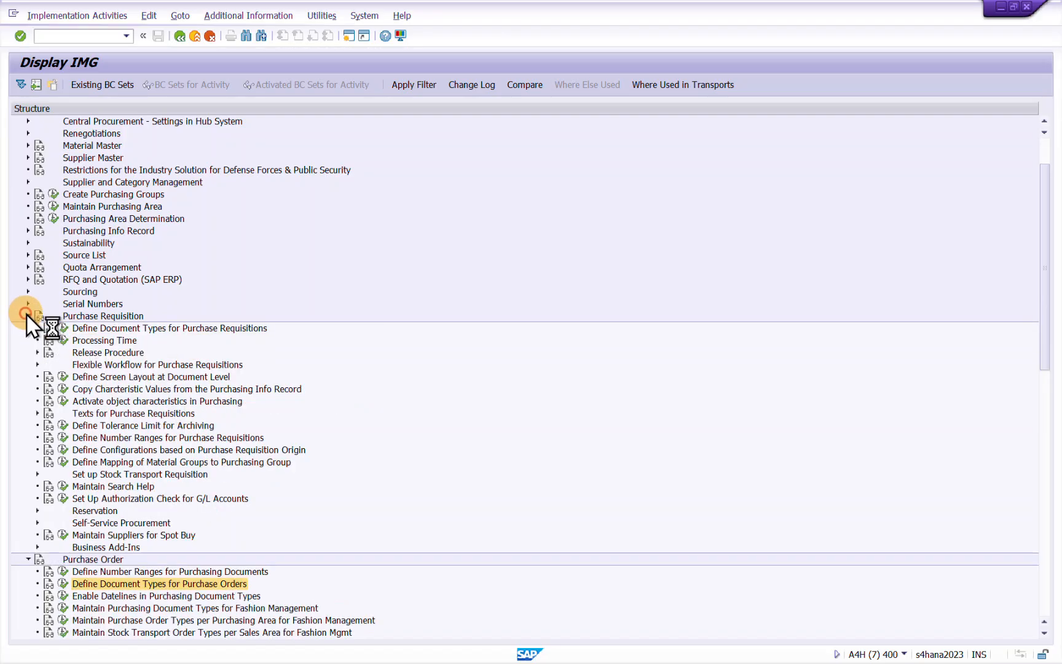
pyautogui.click(63, 328)
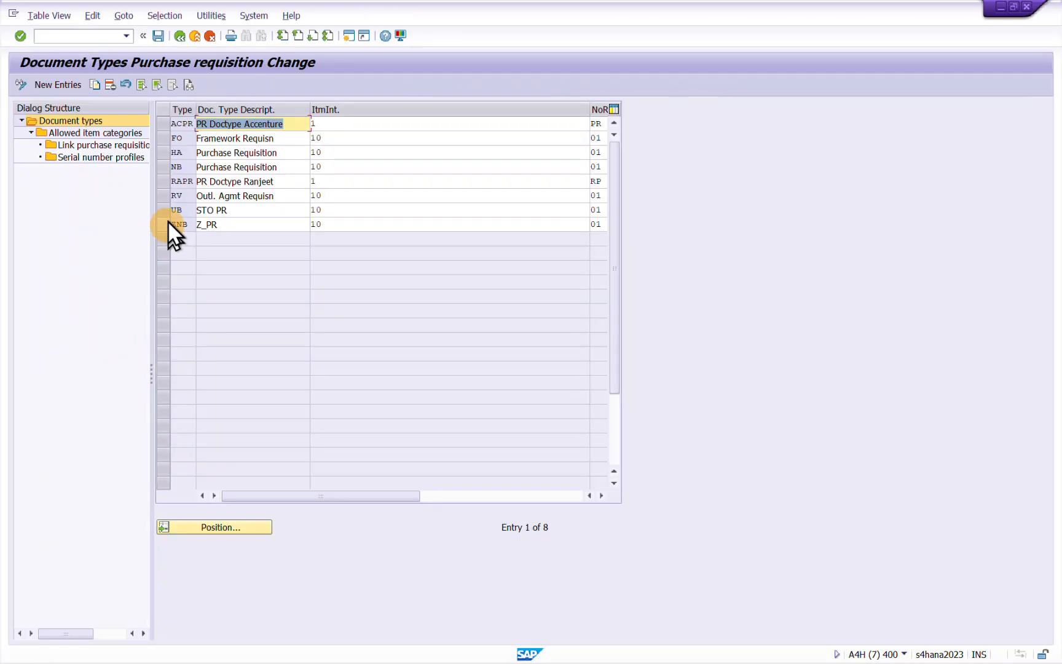
# Step: Display the purchase requisition-document type links of document type UB STO PR and look through the linked order types
pyautogui.click(163, 210)
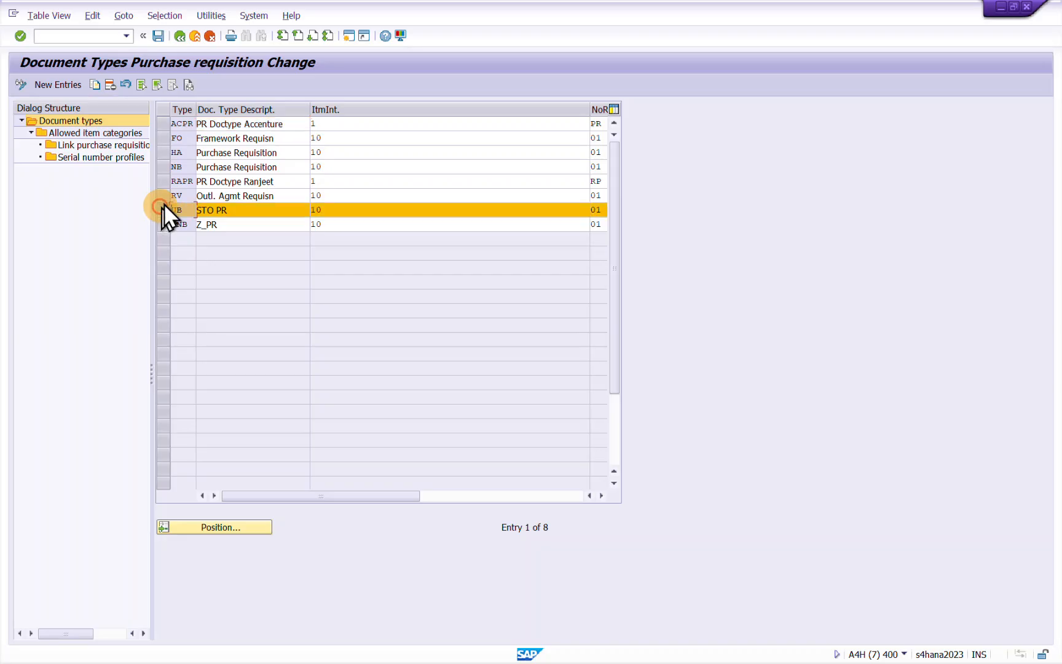
pyautogui.doubleClick(90, 146)
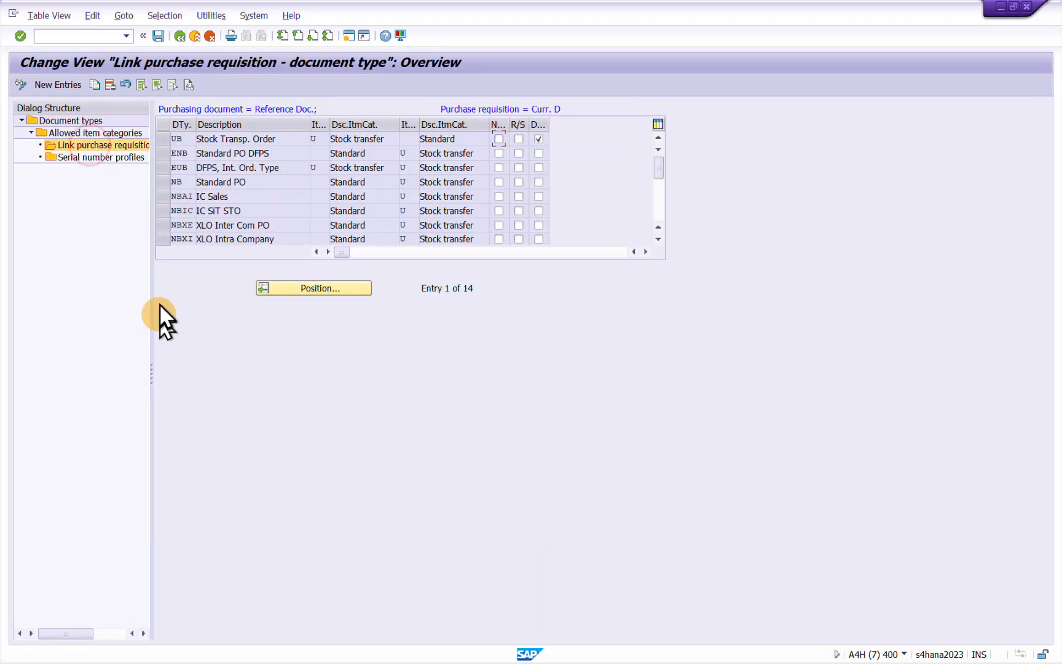
pyautogui.click(162, 138)
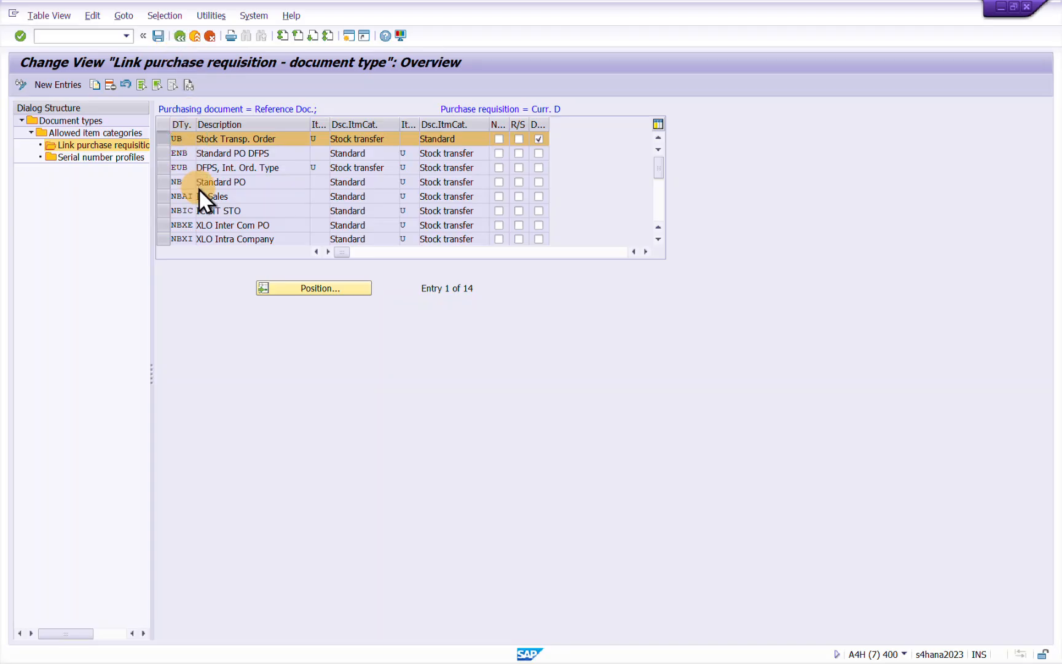
pyautogui.scroll(-4, 199, 189)
pyautogui.scroll(-1, 199, 189)
pyautogui.scroll(5, 200, 189)
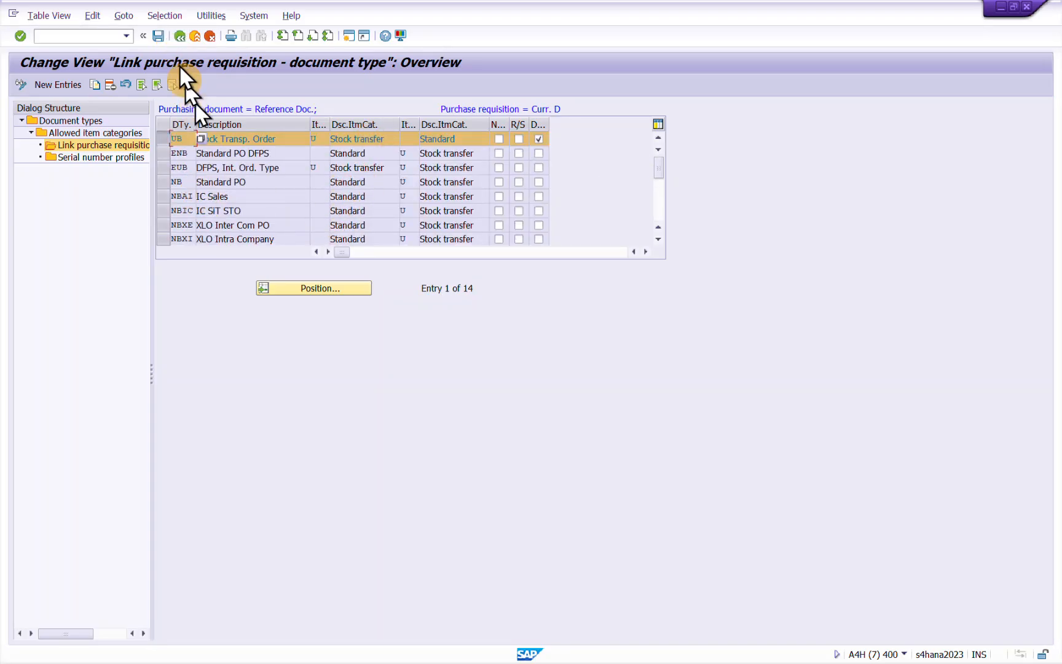
# Step: Return to the requisition document types, reopen the UB links, and examine the item categories of the Stock Transp. Order entry
pyautogui.doubleClick(78, 125)
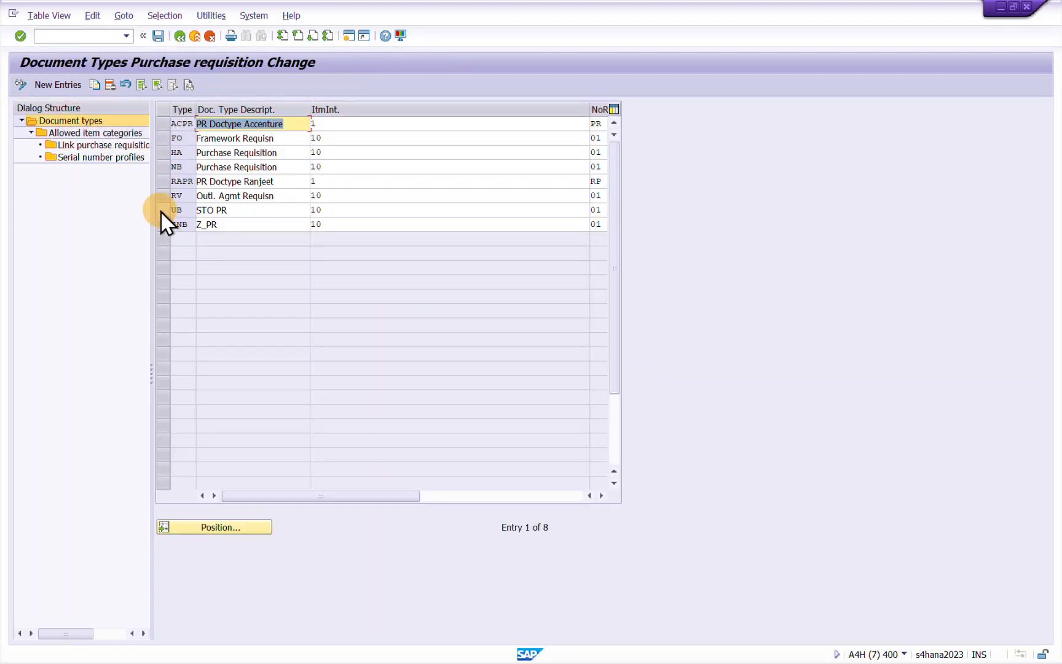
pyautogui.click(161, 210)
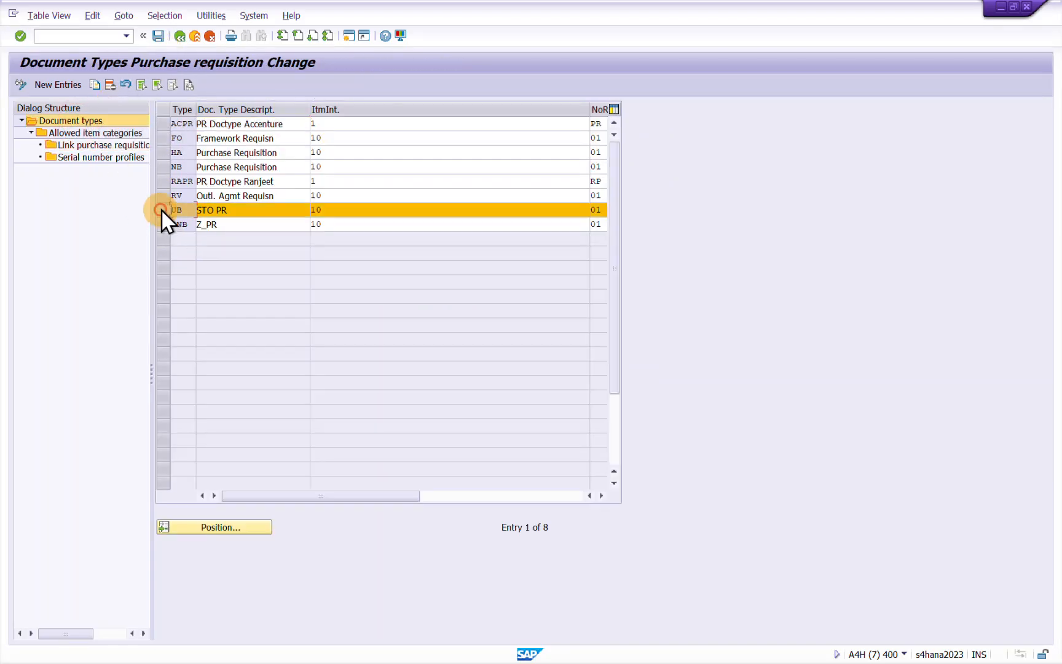
pyautogui.click(77, 147)
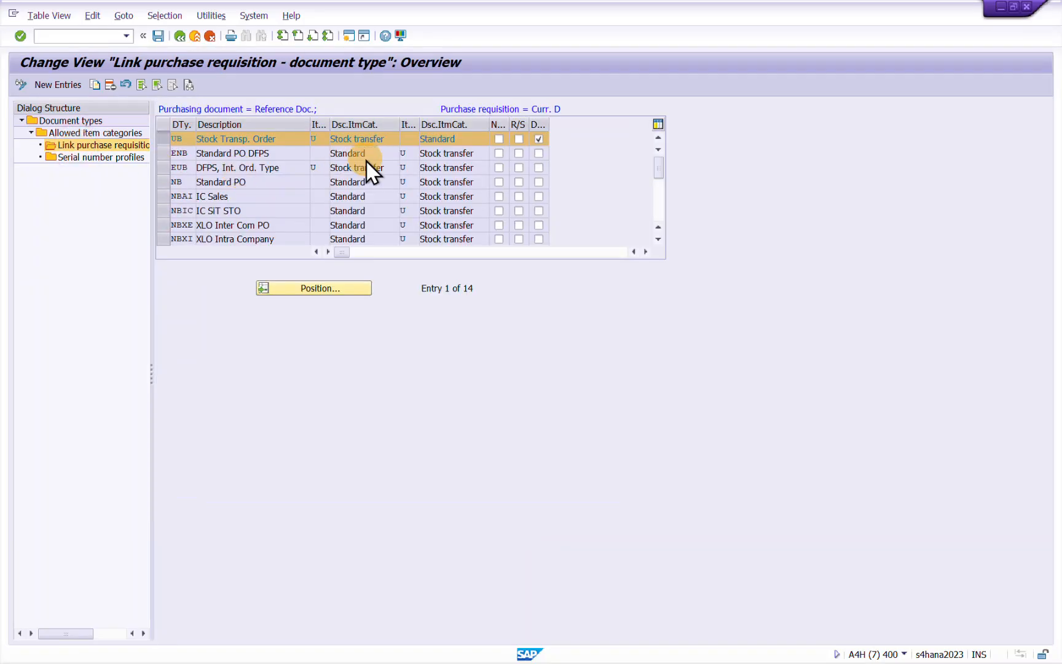
pyautogui.scroll(-4, 366, 161)
pyautogui.scroll(-1, 367, 163)
pyautogui.scroll(5, 369, 166)
pyautogui.click(450, 137)
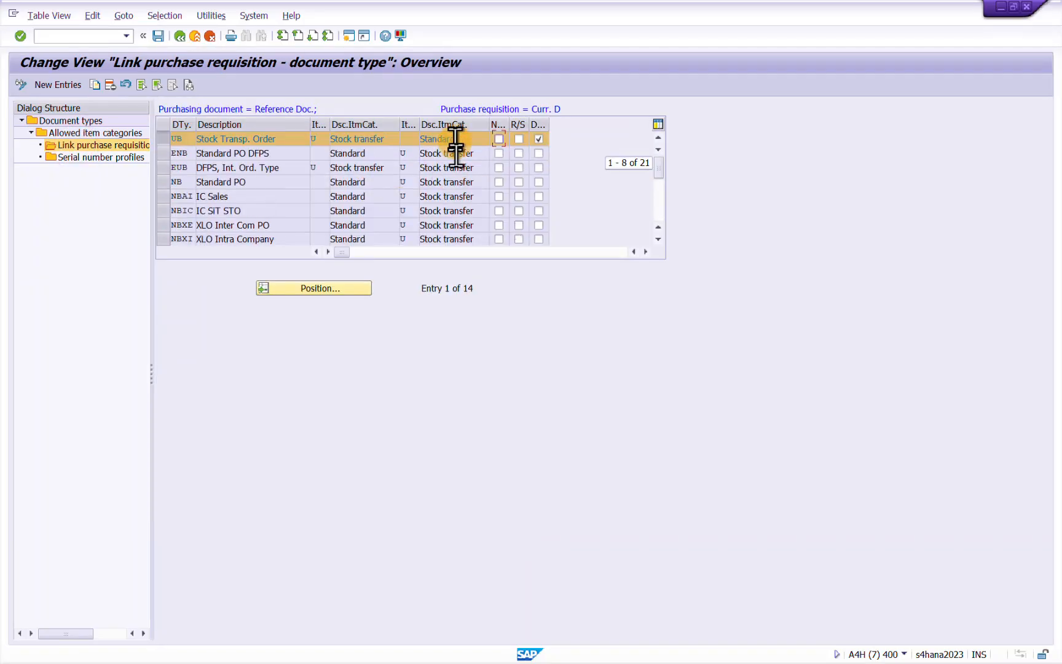
# Step: Return to the implementation guide, collapse Purchase Requisition, and open Define Document Types for Purchase Orders
pyautogui.click(180, 36)
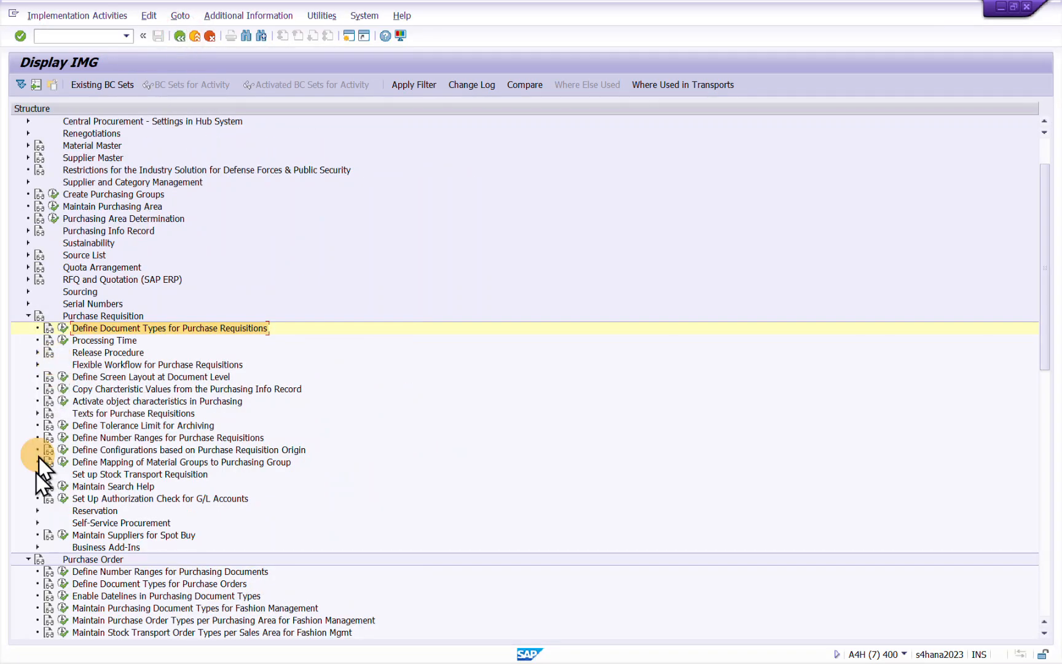
pyautogui.click(28, 315)
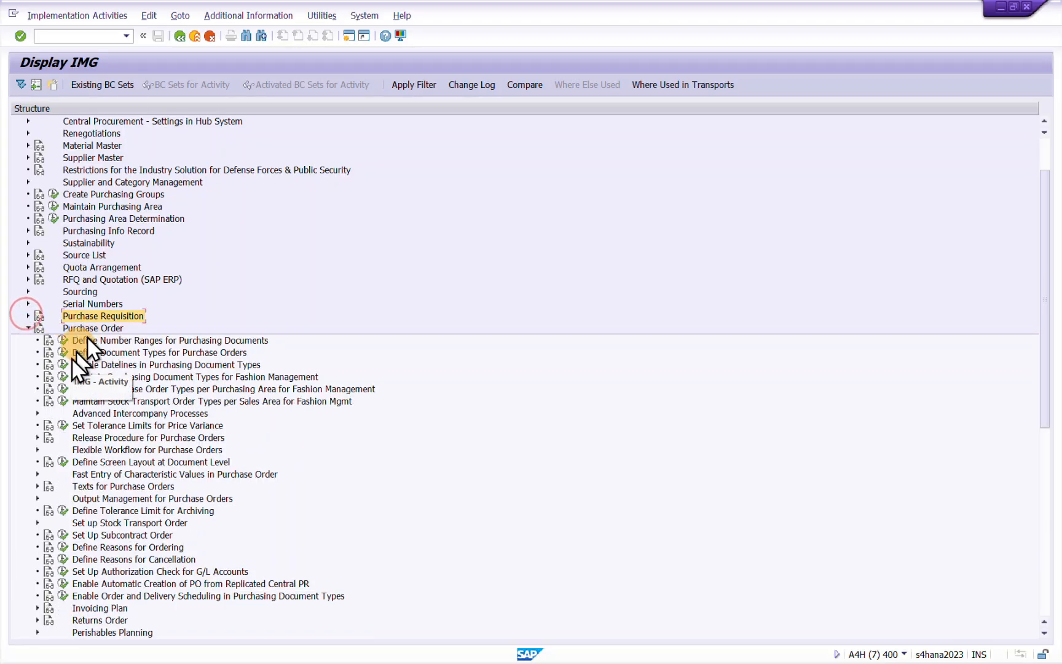
pyautogui.click(129, 350)
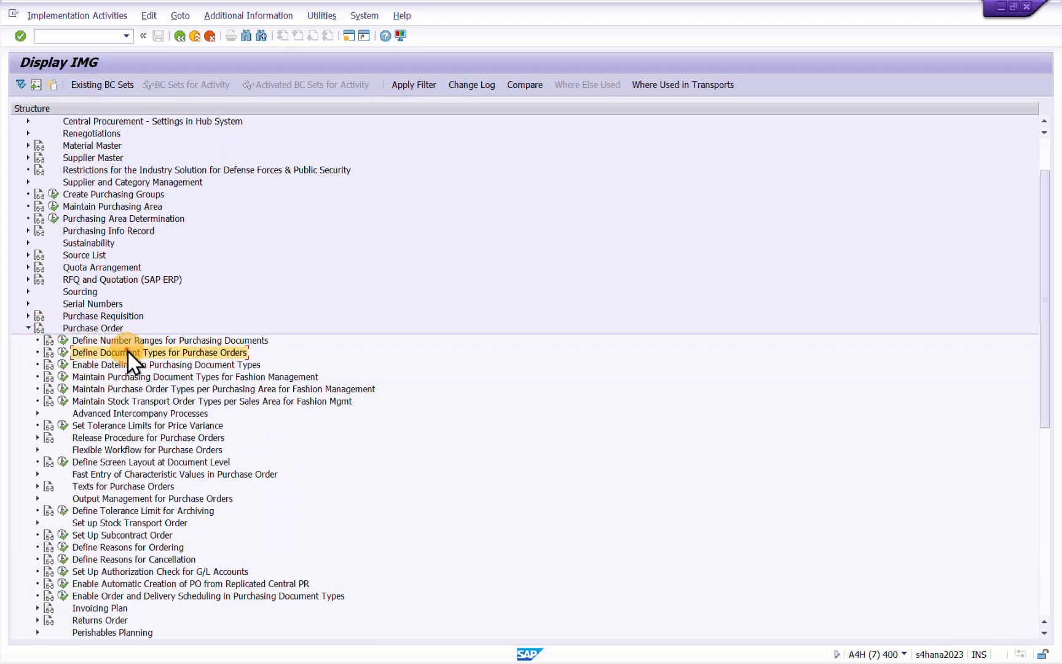
pyautogui.click(63, 353)
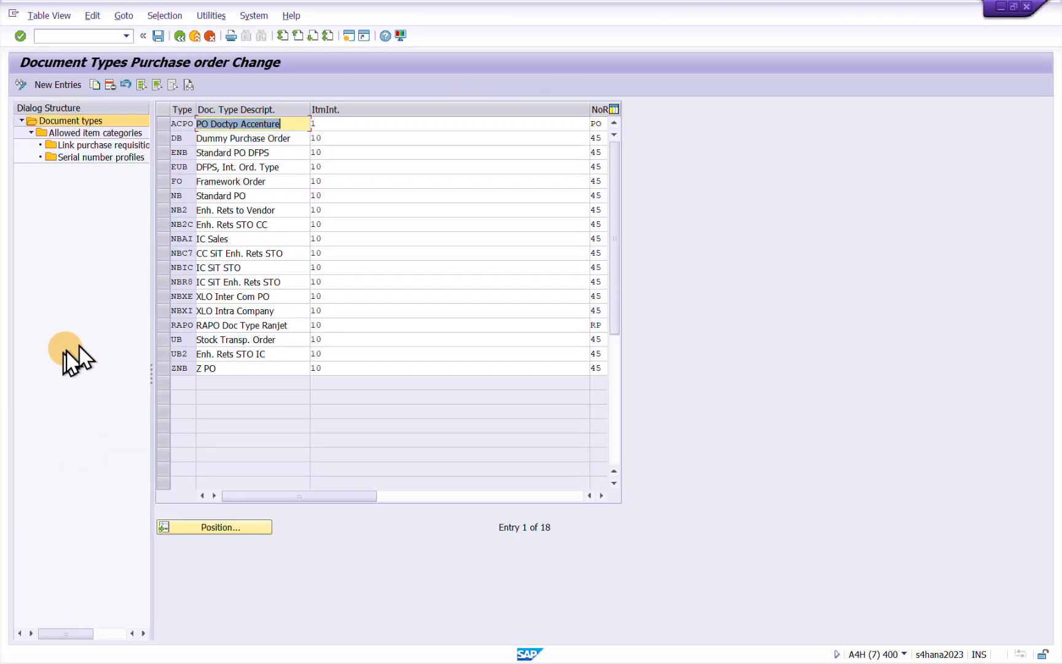
# Step: Display the purchase requisition-document type links of purchase order type UB Stock Transp. Order, widening the dialog structure area
pyautogui.click(165, 337)
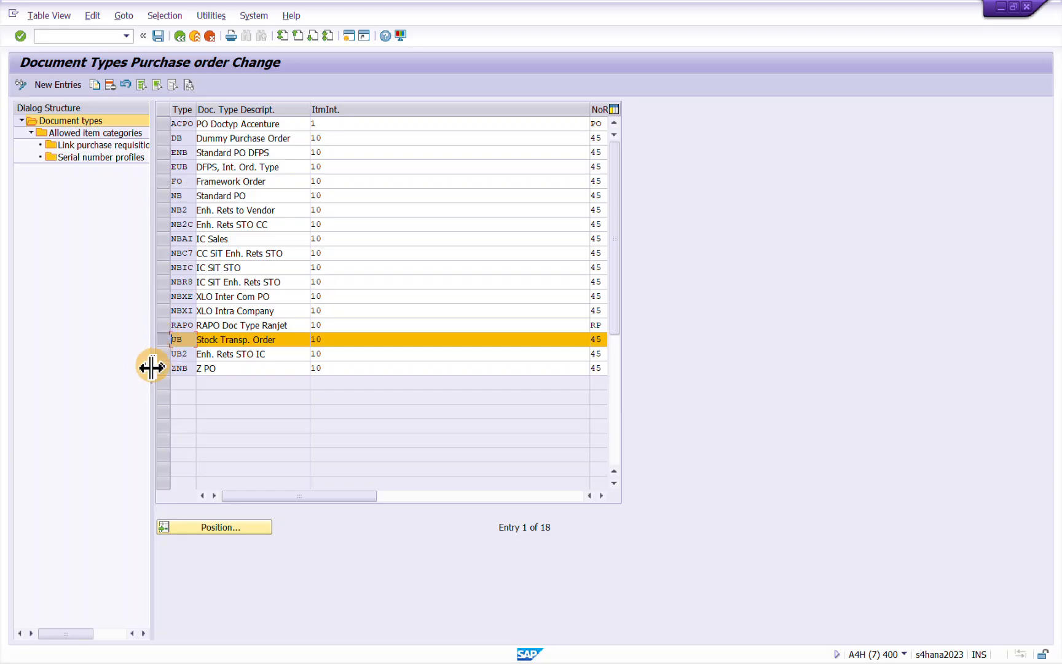
pyautogui.moveTo(150, 365); pyautogui.dragTo(361, 365)
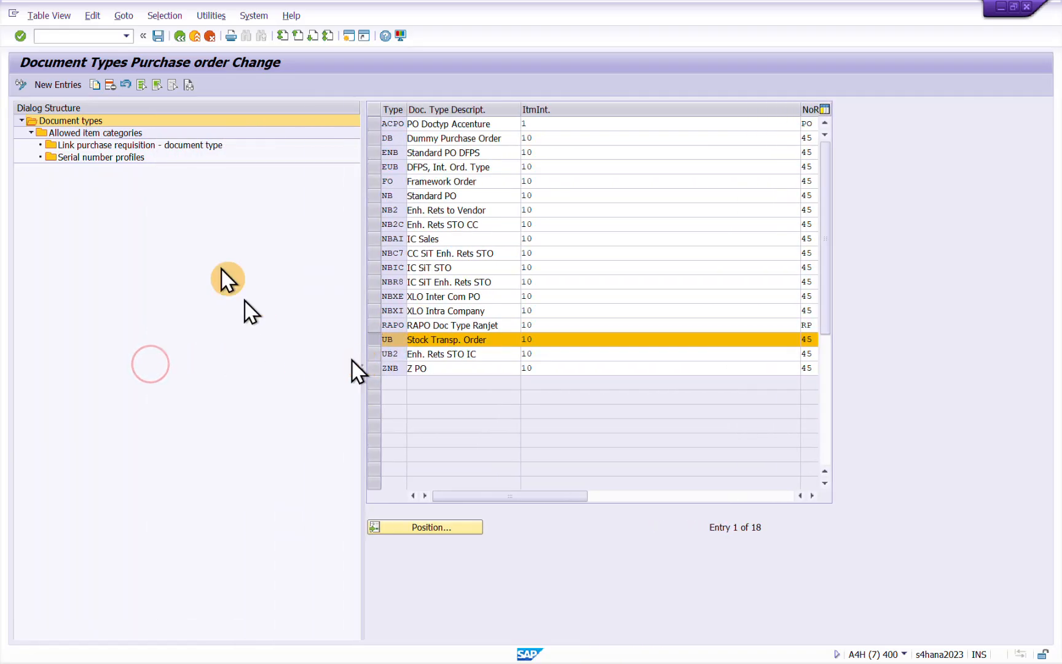
pyautogui.click(111, 145)
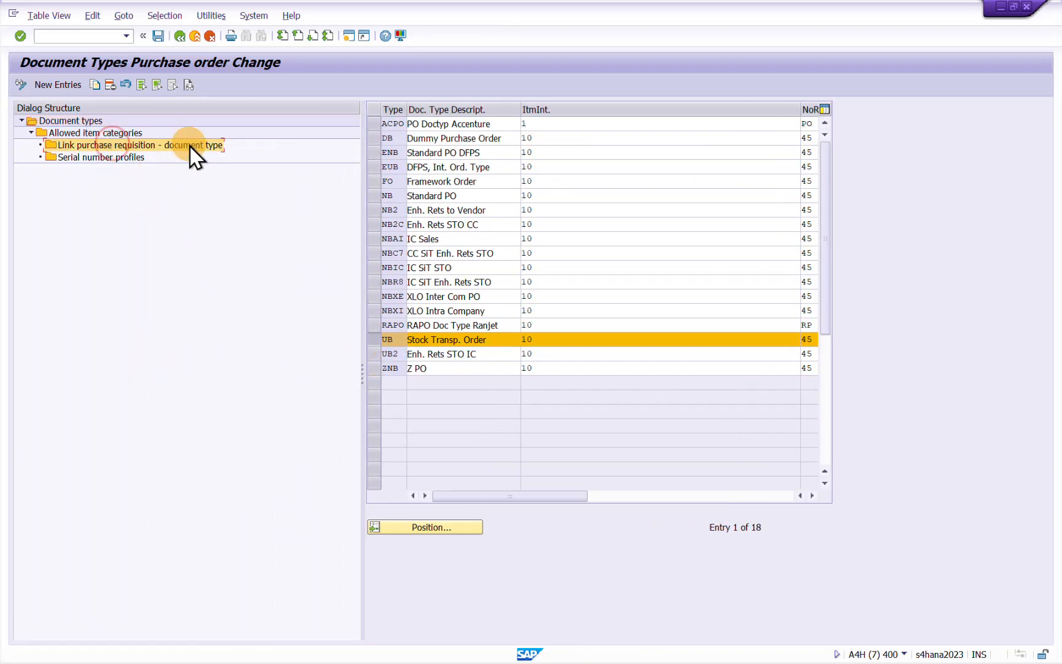
pyautogui.doubleClick(174, 144)
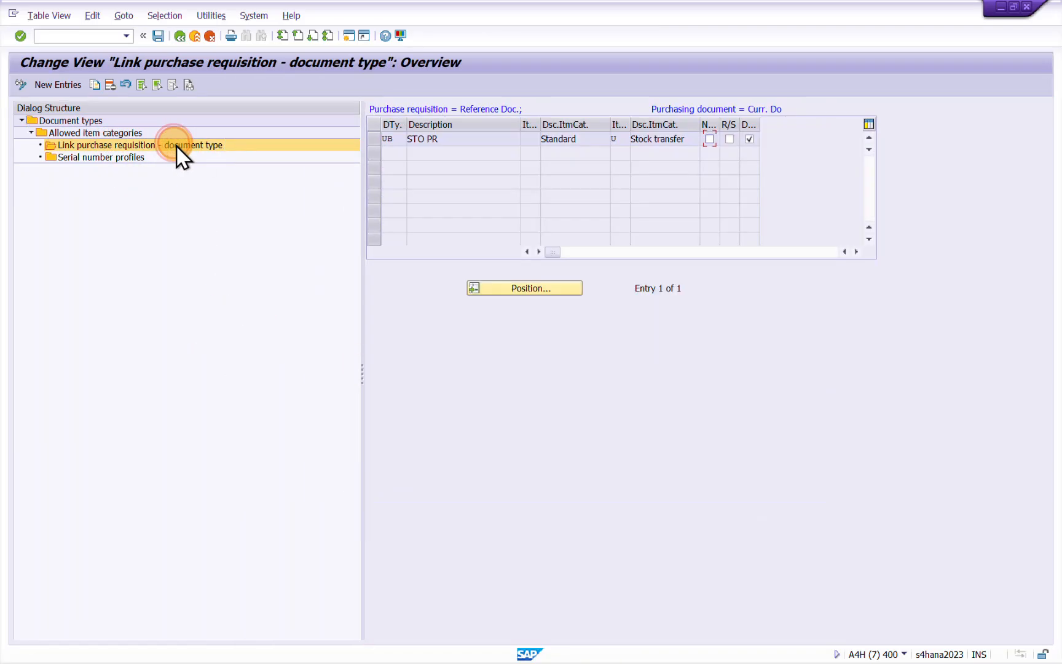
# Step: Examine the requisition and order item categories of the STO PR link entry, widening the order's item category column
pyautogui.click(374, 139)
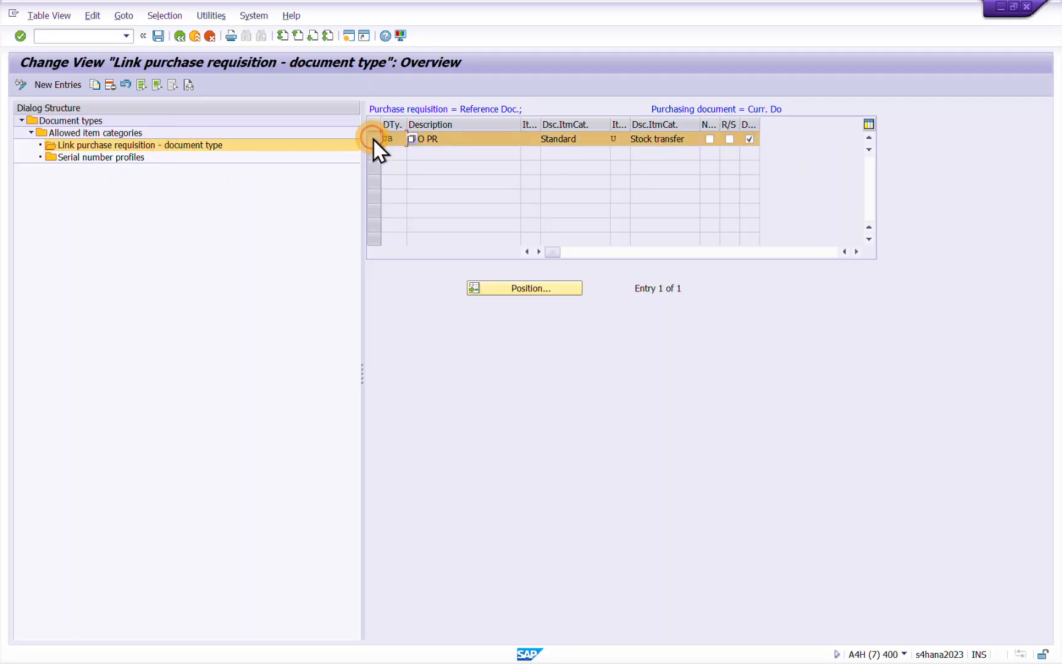
pyautogui.click(493, 165)
pyautogui.click(393, 139)
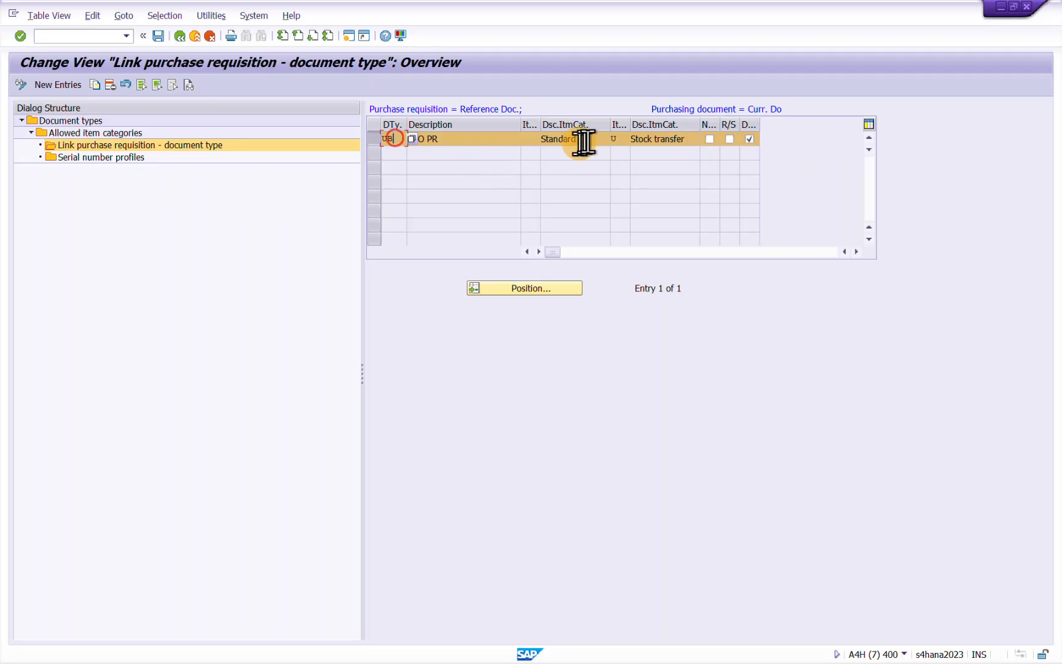
pyautogui.moveTo(628, 127); pyautogui.dragTo(653, 126)
pyautogui.click(634, 140)
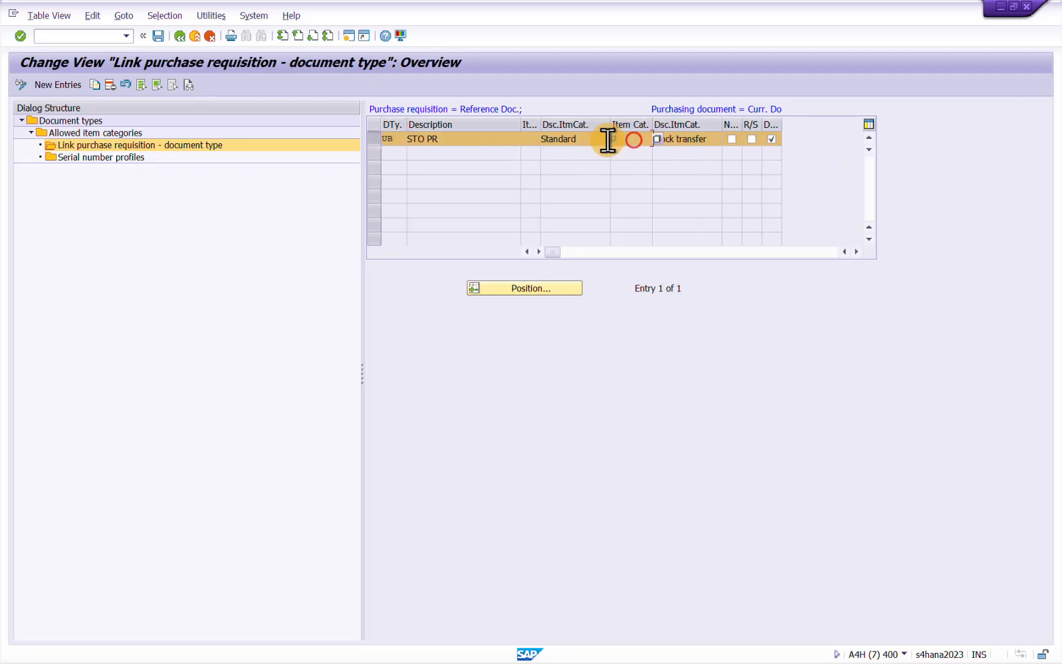
pyautogui.click(389, 138)
pyautogui.click(532, 138)
pyautogui.click(391, 138)
pyautogui.press('Tab')
pyautogui.click(693, 139)
pyautogui.click(533, 139)
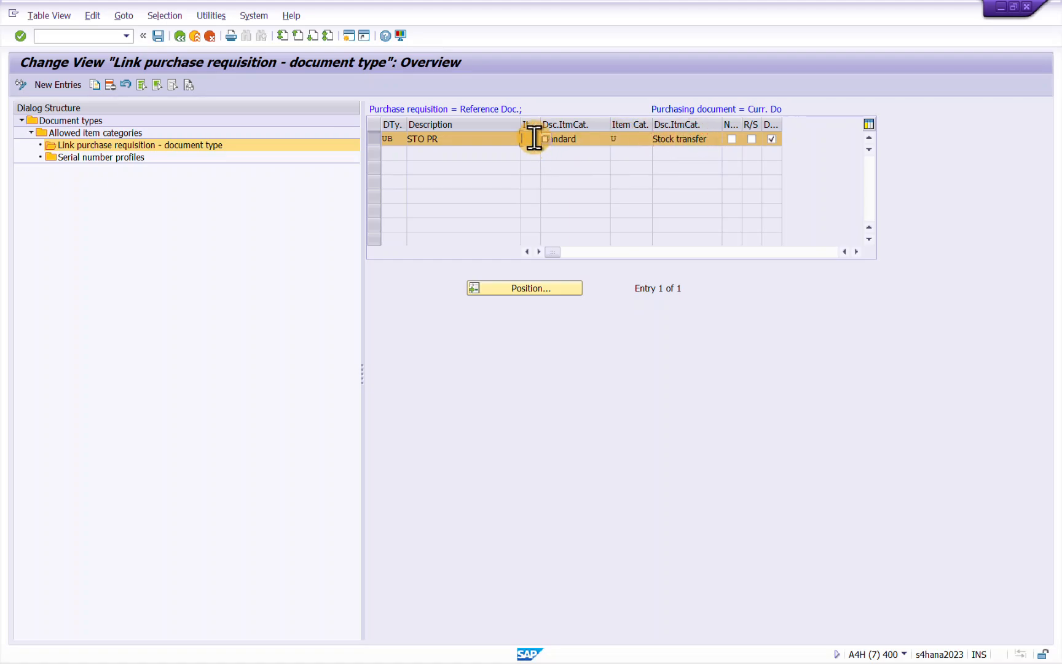
# Step: Copy the STO PR link entry as a new entry with requisition item category U
pyautogui.click(96, 85)
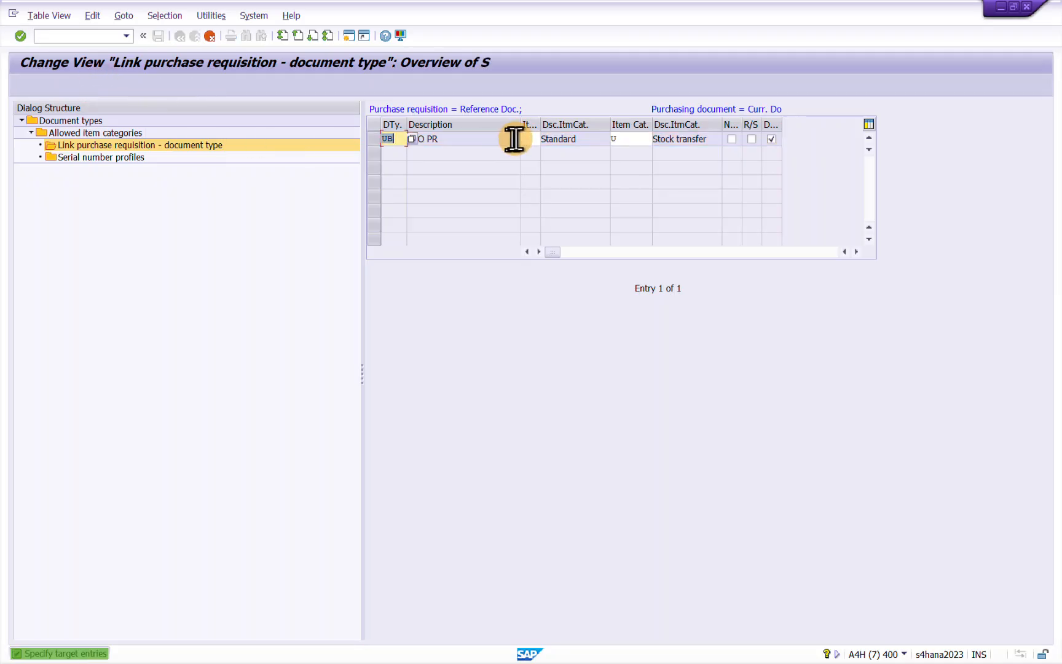
pyautogui.click(521, 139)
pyautogui.write('U')
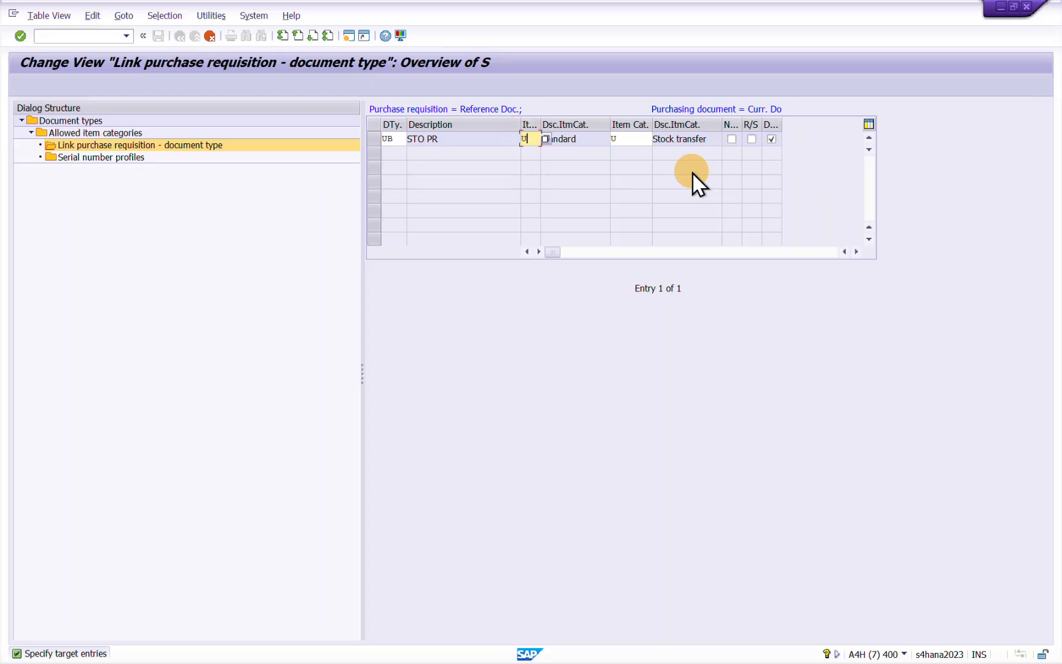
pyautogui.press('Return')
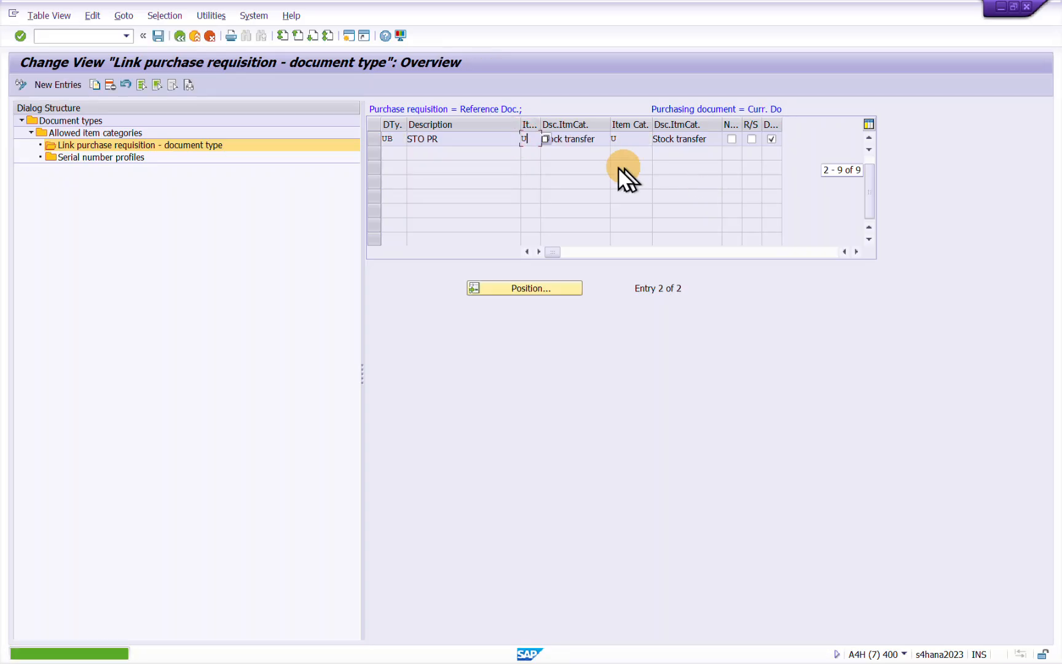
pyautogui.click(572, 138)
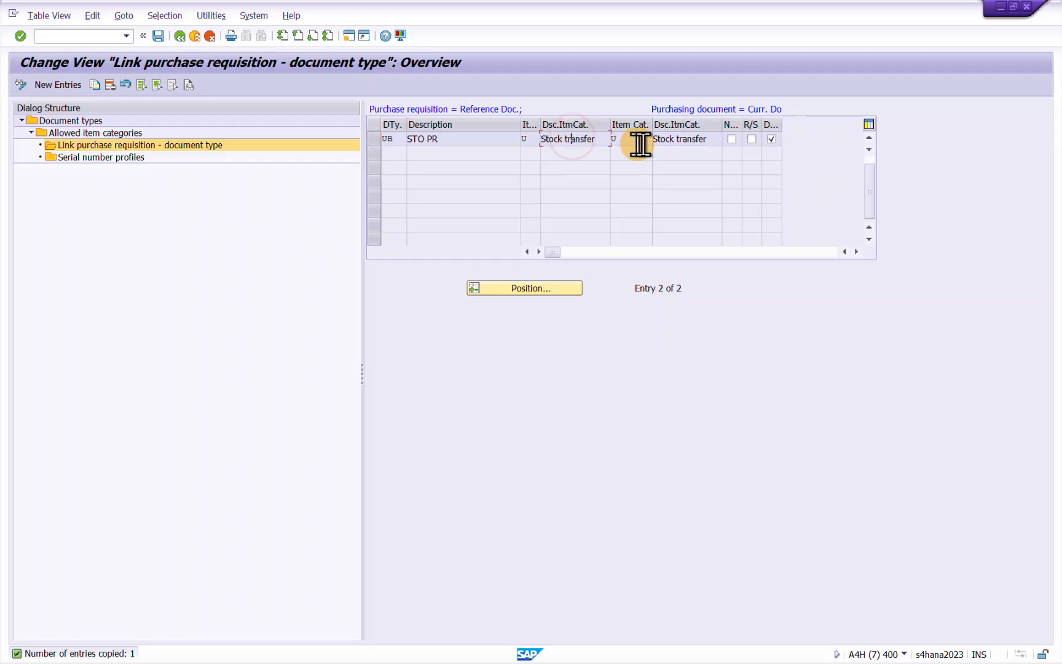
# Step: Save the new document type link under the proposed customizing request
pyautogui.click(158, 35)
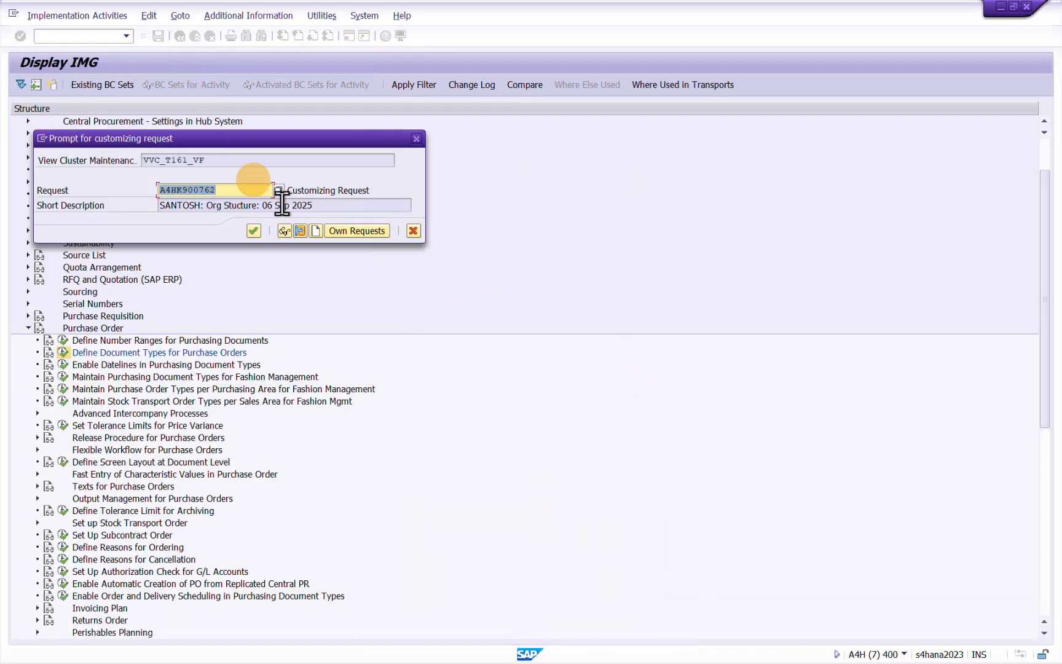
pyautogui.click(257, 231)
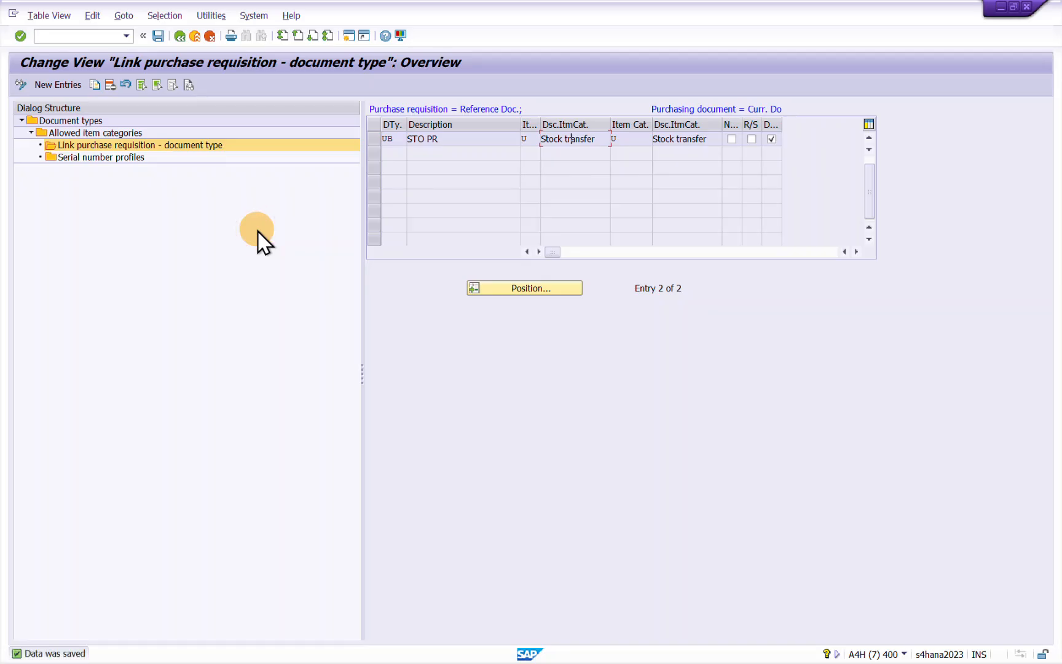
pyautogui.click(161, 37)
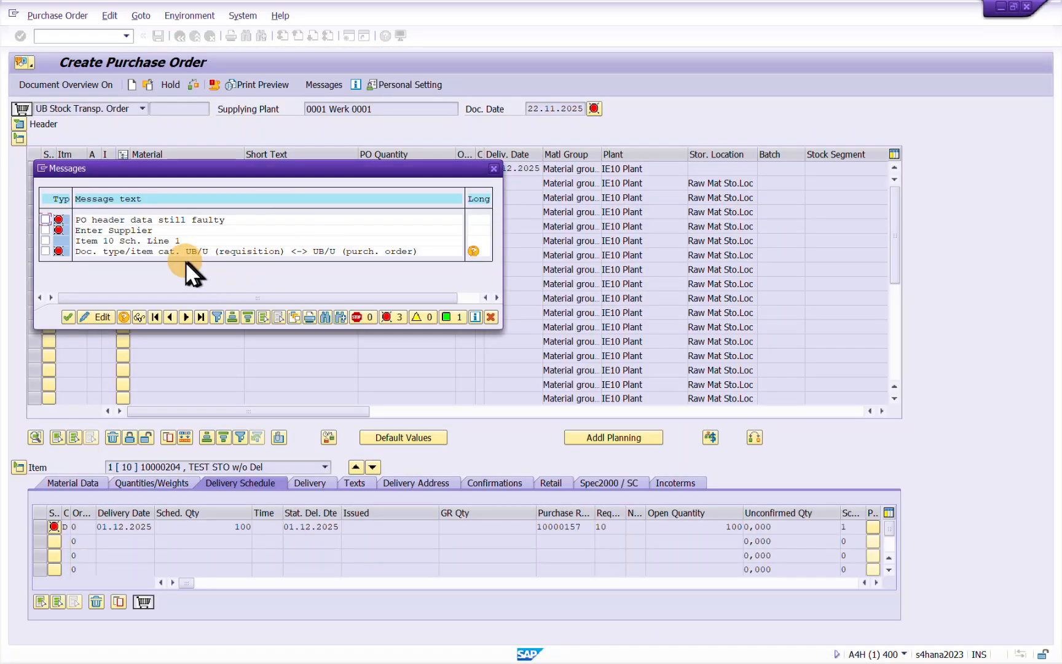
# Step: Switch to the Create Purchase Order session, reread the explanation of the UB/U document type message, and close it
pyautogui.click(474, 252)
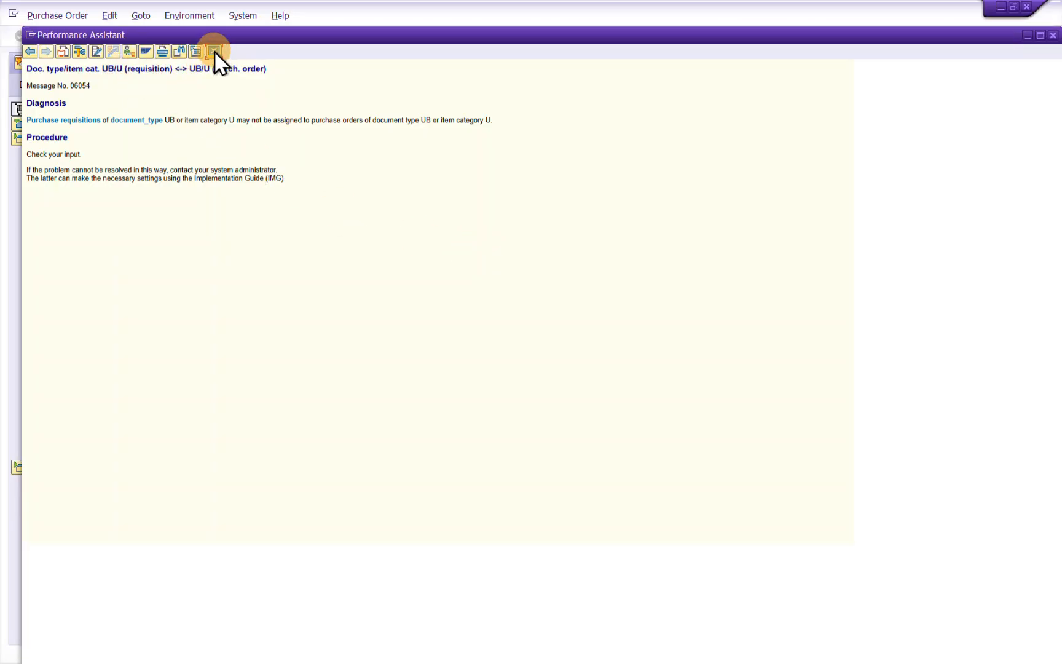
pyautogui.scroll(3, 202, 144)
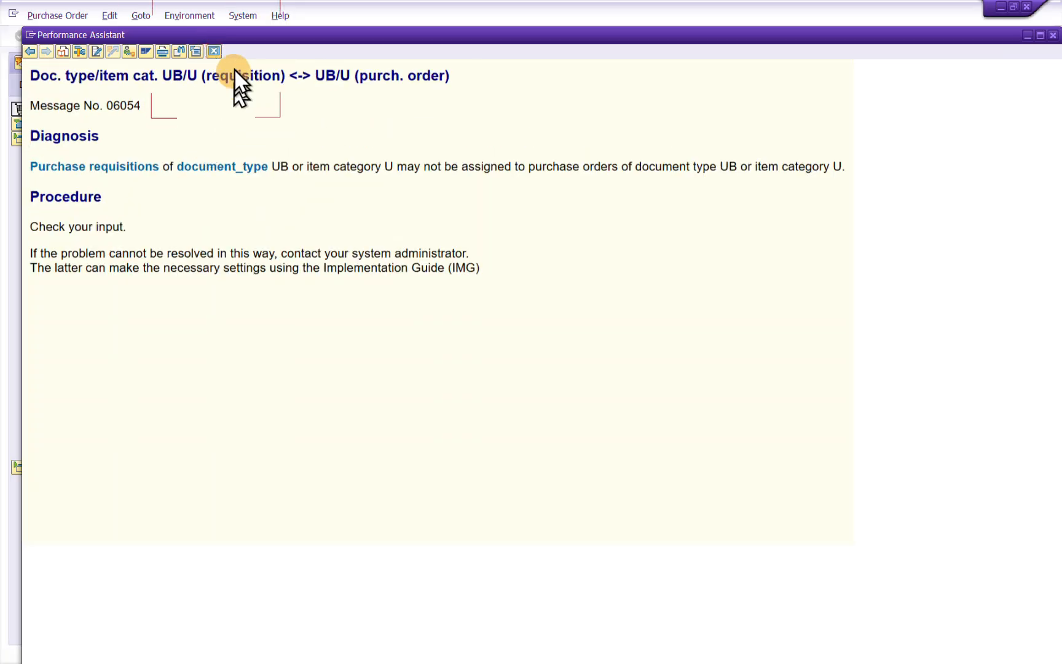
pyautogui.click(214, 51)
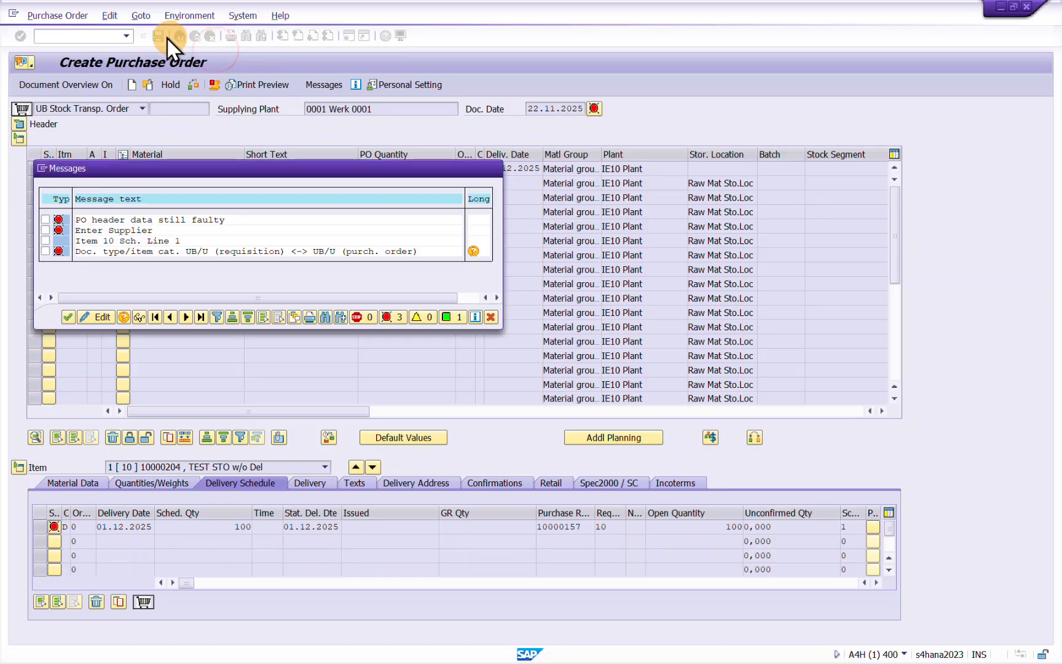
# Step: Discard the faulty purchase order without saving and restart Create Purchase Order
pyautogui.click(493, 168)
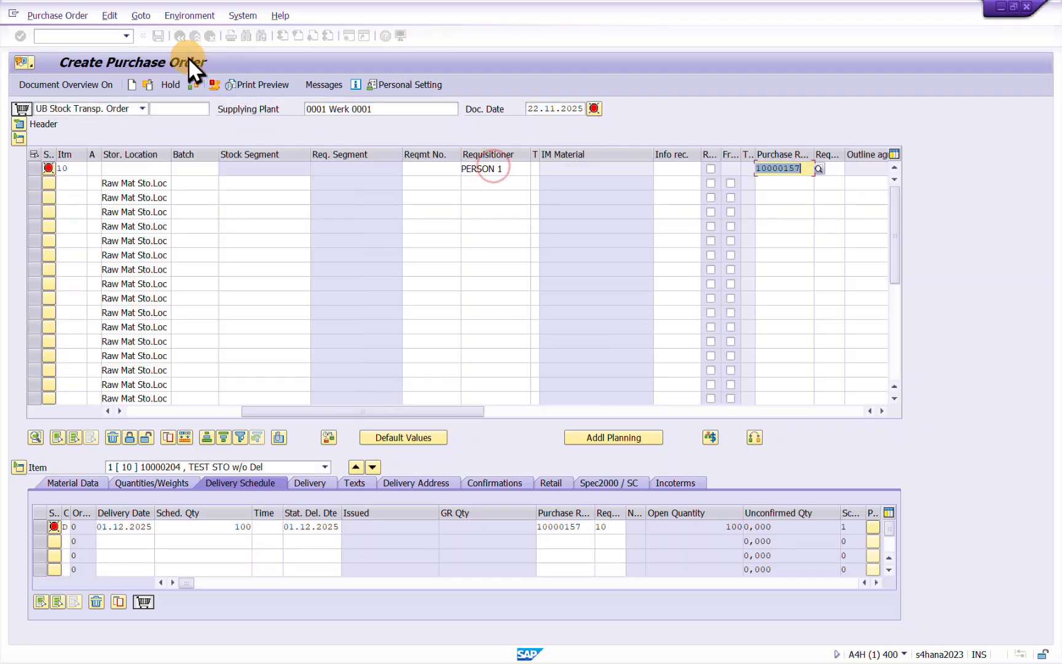
pyautogui.click(179, 36)
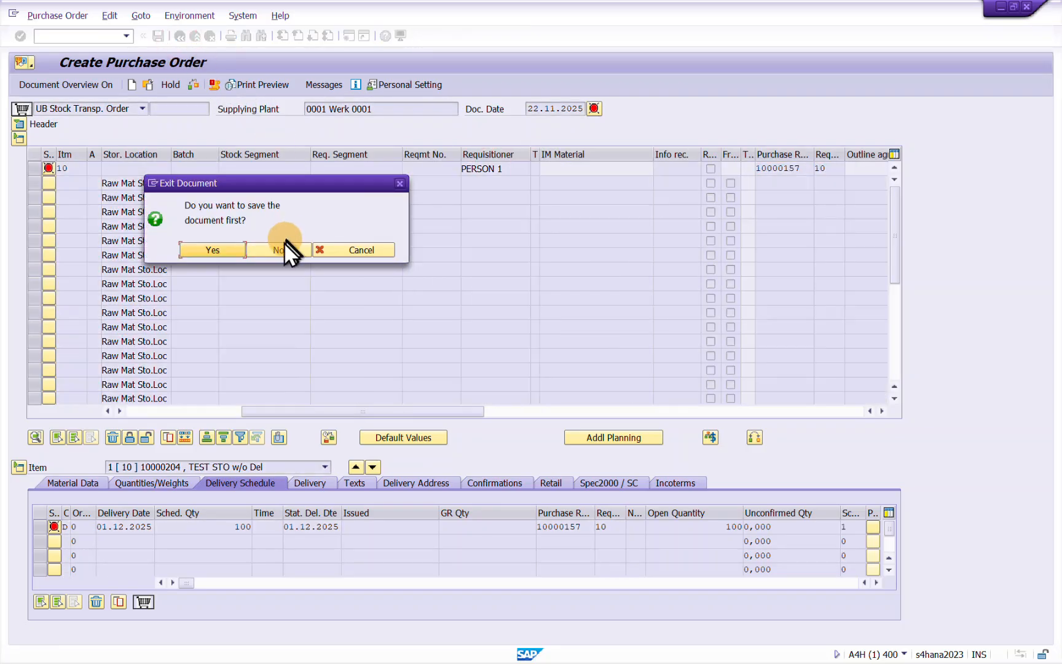
pyautogui.click(282, 250)
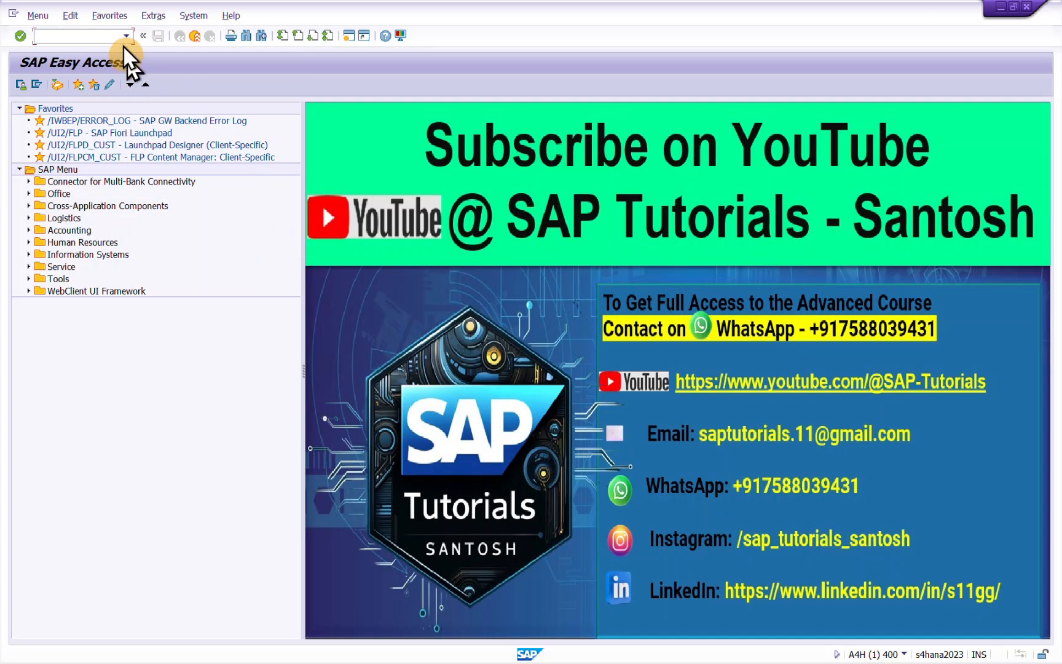
pyautogui.click(124, 36)
pyautogui.click(59, 55)
pyautogui.press('Return')
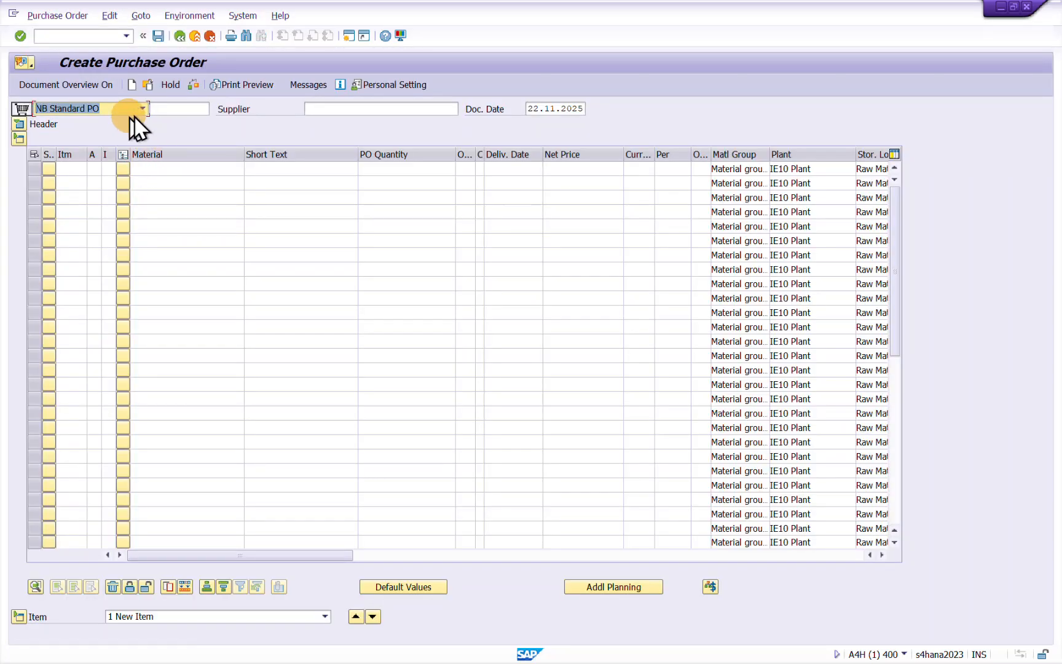
# Step: Reference the same UB purchase requisition in the first item and set the order type to UB Stock Transp. Order
pyautogui.moveTo(232, 556); pyautogui.dragTo(386, 558)
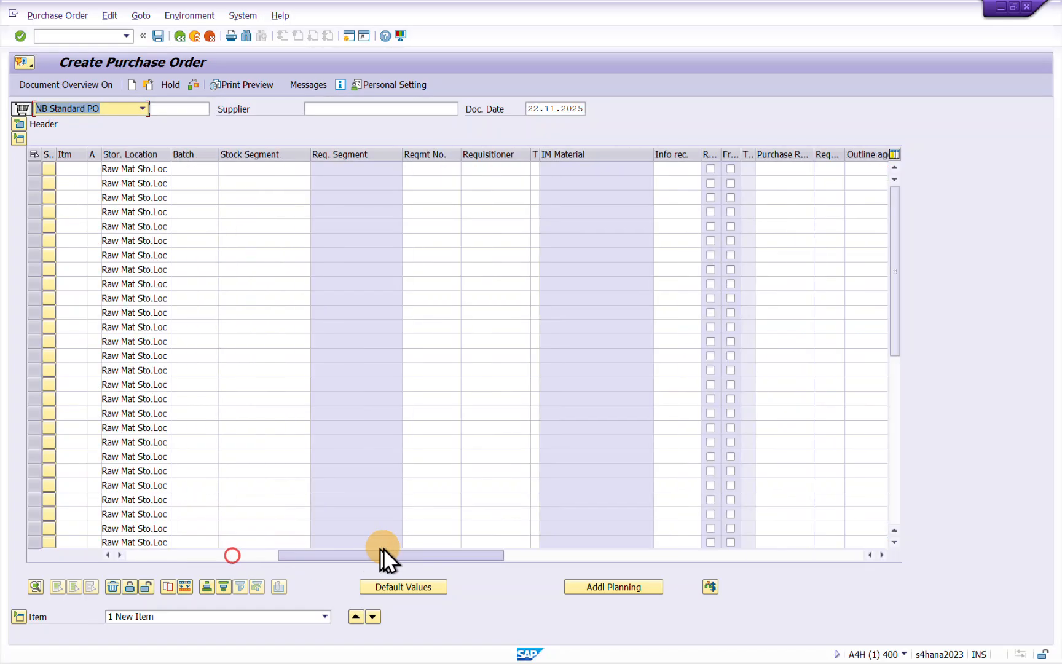
pyautogui.click(780, 167)
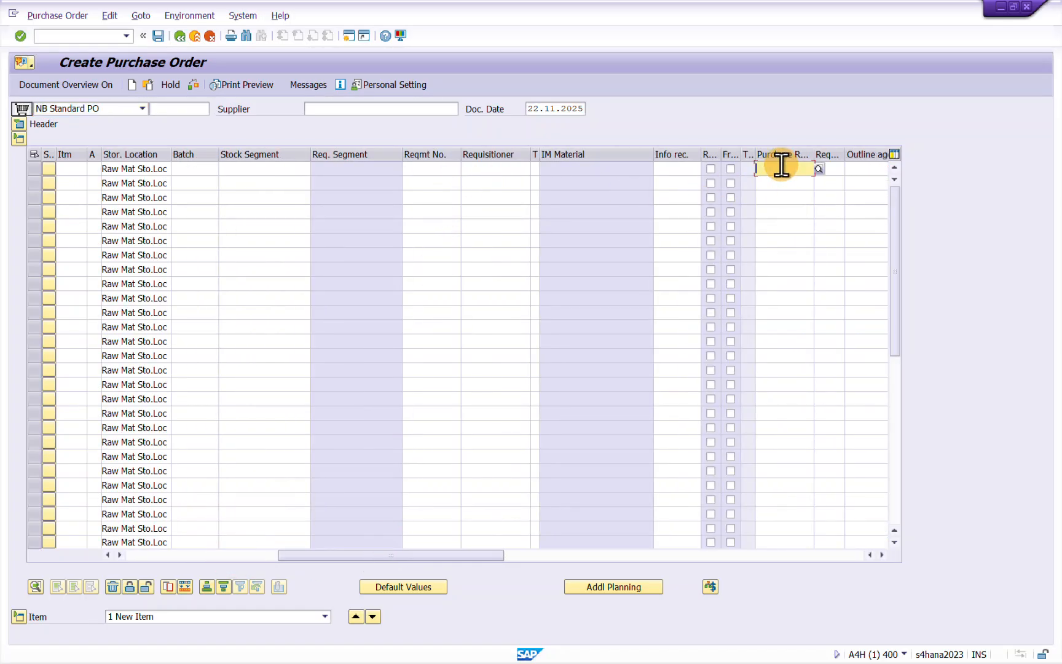
pyautogui.click(780, 182)
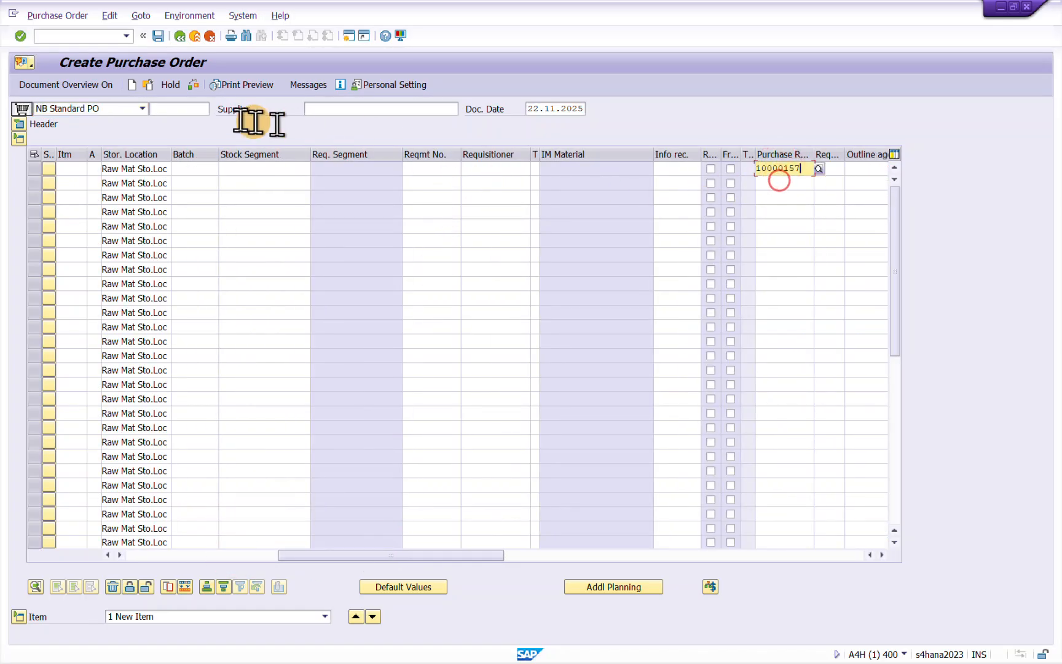
pyautogui.click(139, 110)
pyautogui.click(66, 247)
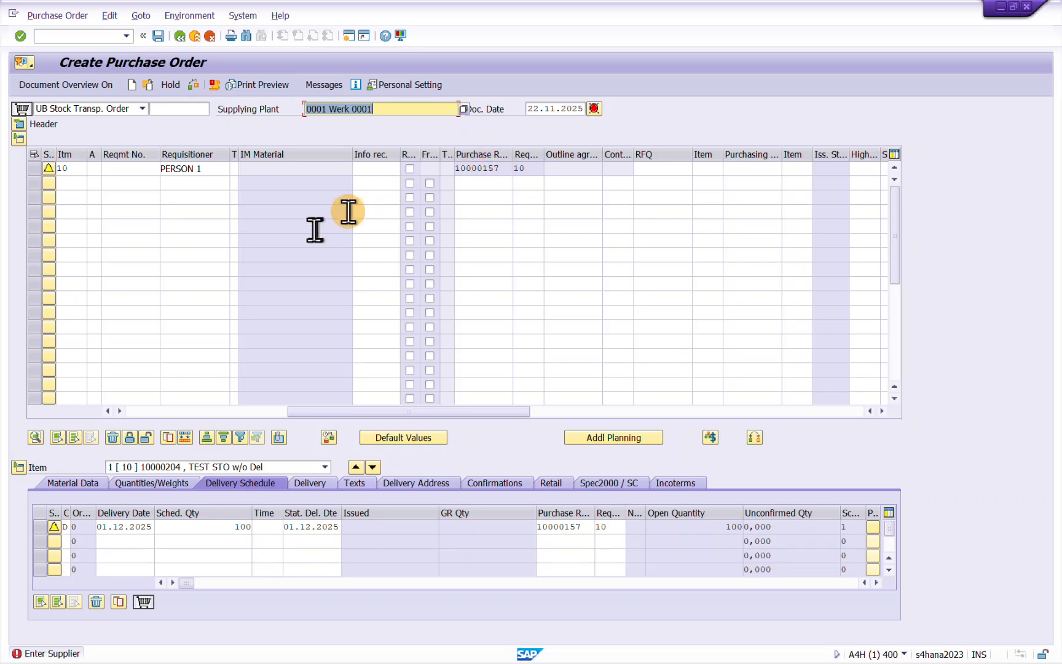
pyautogui.press('Return')
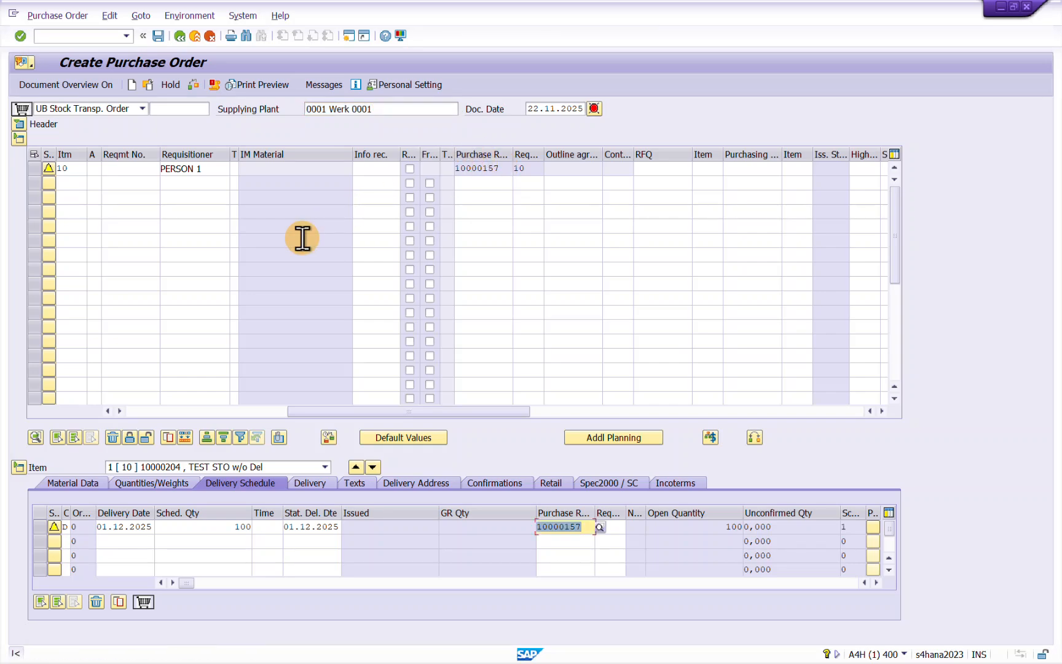
# Step: Check the stock transport order, review its messages, and close the message list
pyautogui.click(142, 594)
pyautogui.click(192, 85)
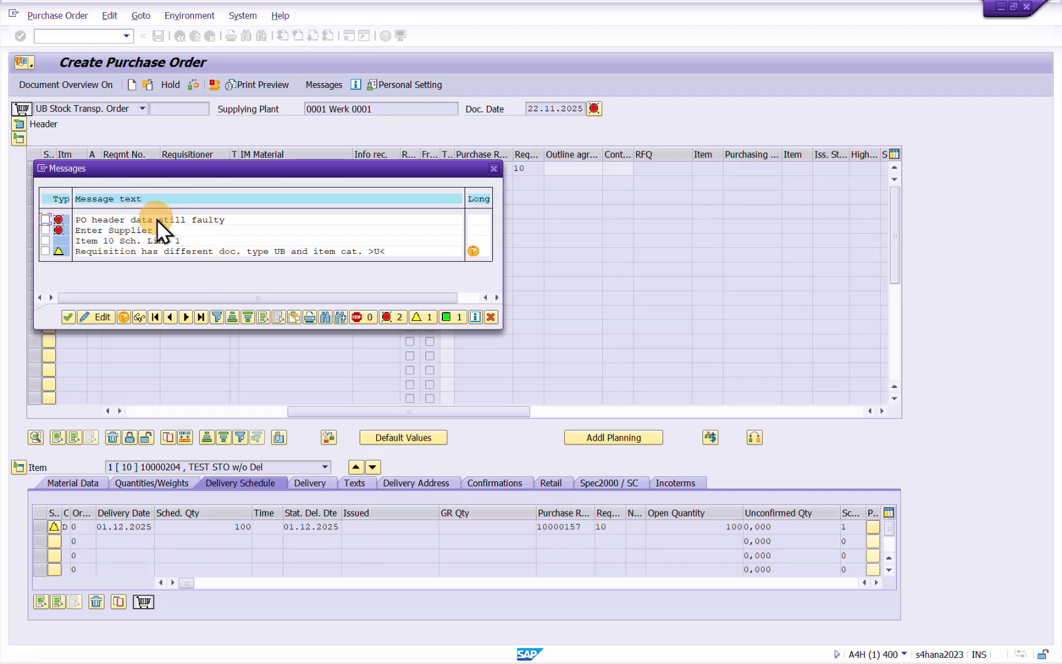
pyautogui.click(496, 168)
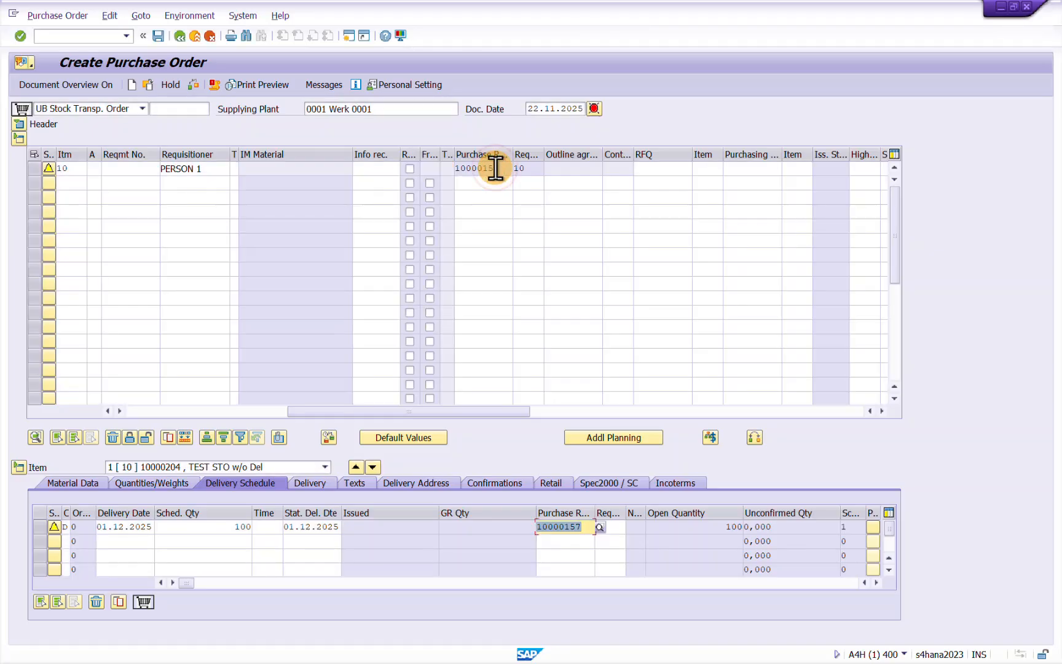
# Step: Review the adopted item's material, quantity and plant, and open an additional SAP session
pyautogui.moveTo(474, 411); pyautogui.dragTo(308, 417)
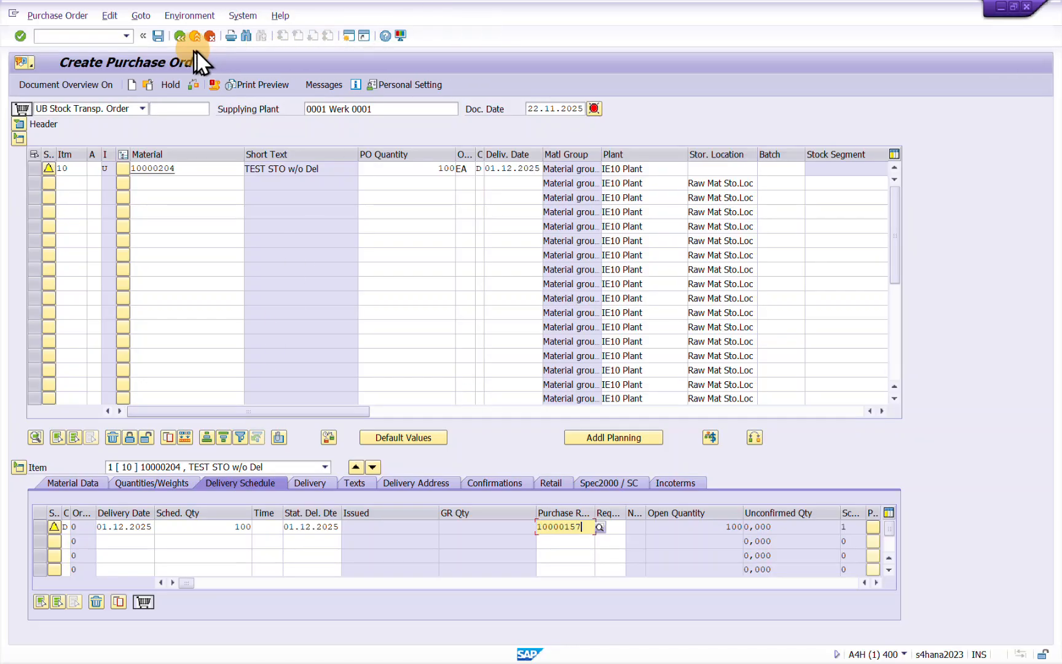
pyautogui.click(347, 35)
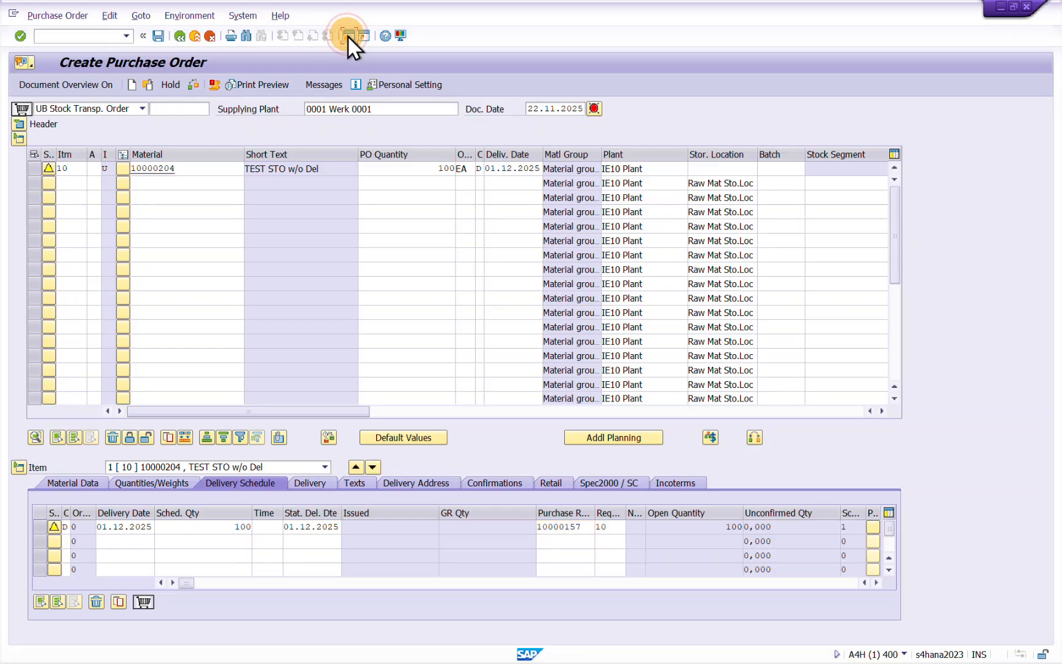